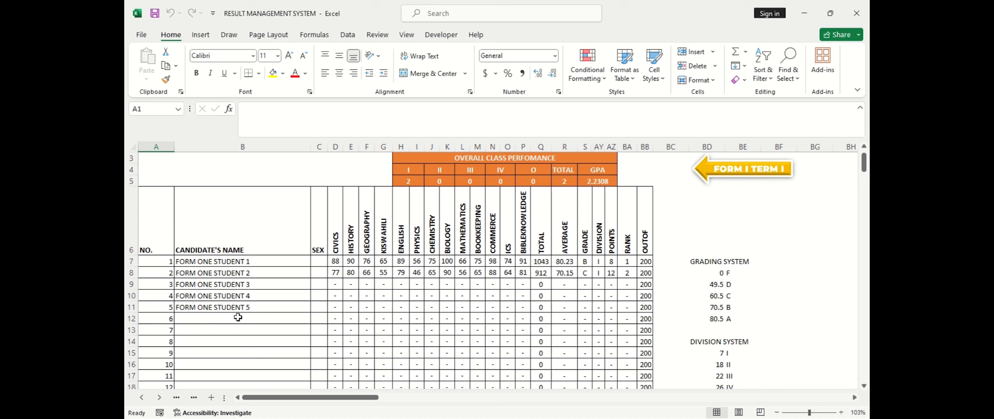
Step: Inspect the formulas behind the first candidate's number and name, and view the school header above the table
click(166, 263)
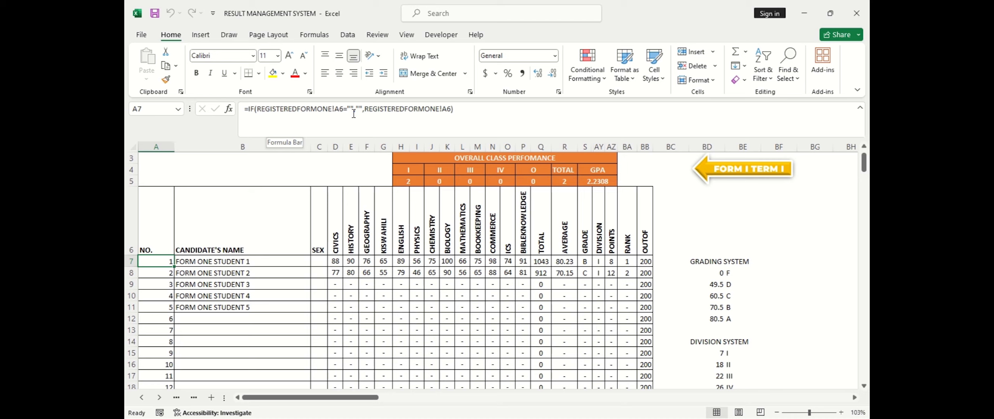
click(237, 261)
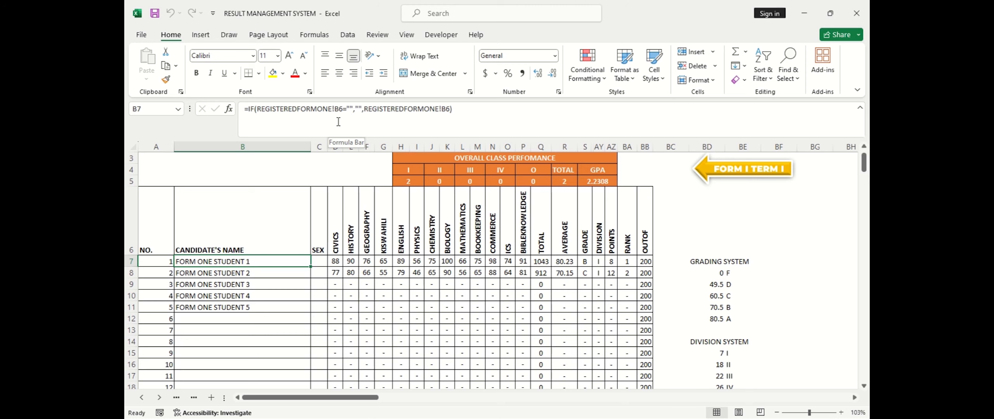
scroll(388, 272, up, 2)
scroll(389, 272, down, 2)
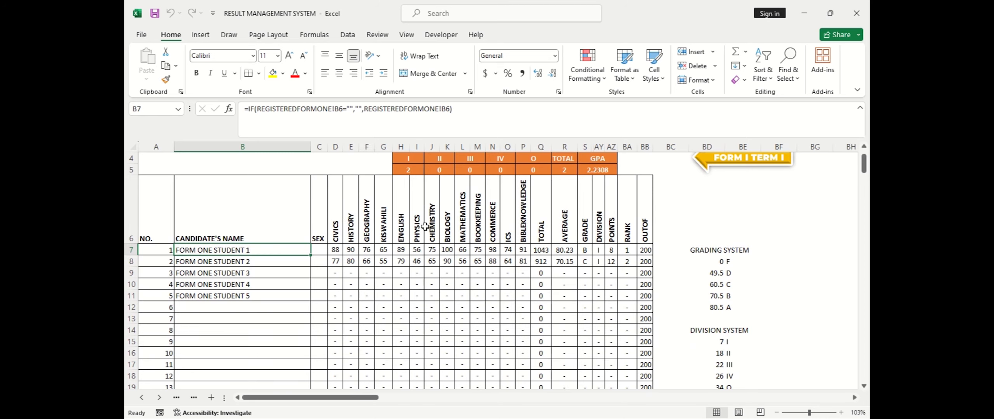
scroll(483, 286, up, 2)
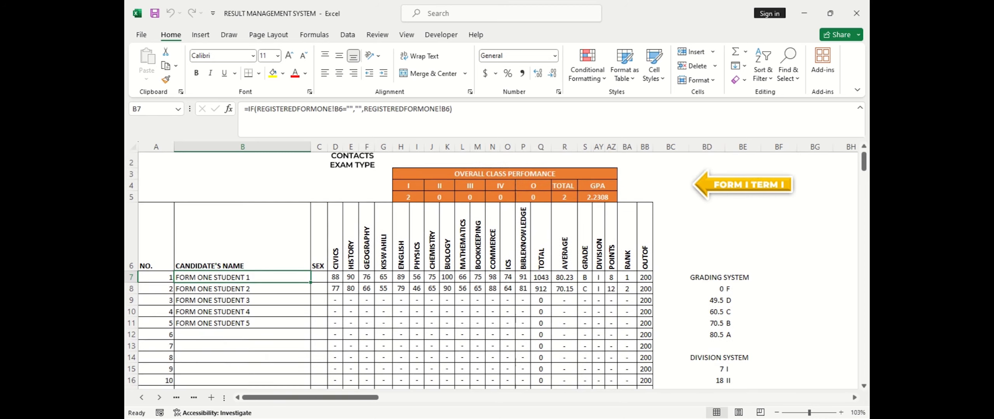
scroll(460, 271, up, 2)
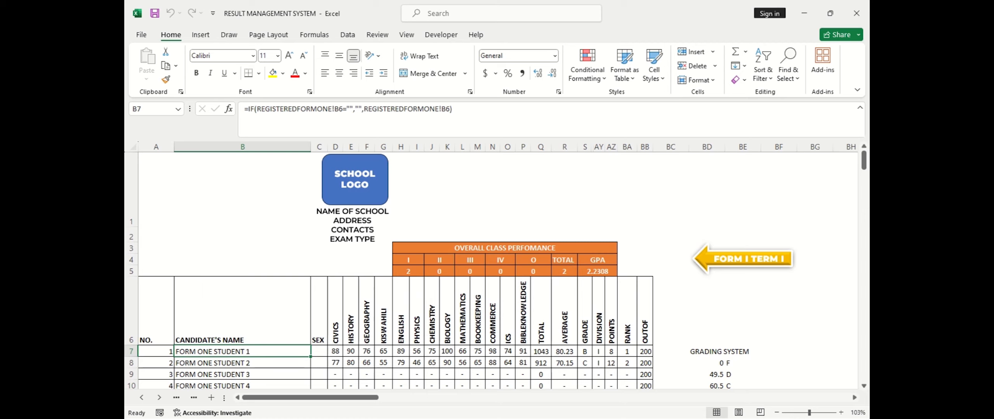
Step: Review the Form I Term I mark sheet down to the subjects performance summary and return to the first candidates
scroll(461, 272, down, 5)
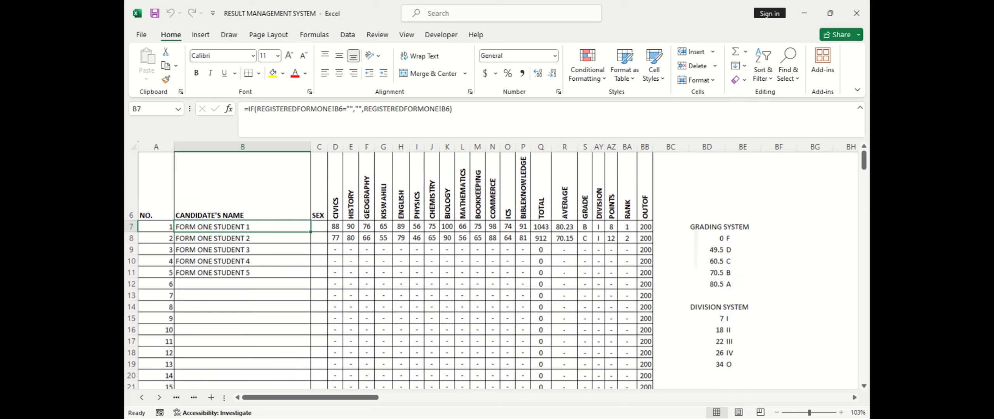
scroll(461, 271, down, 20)
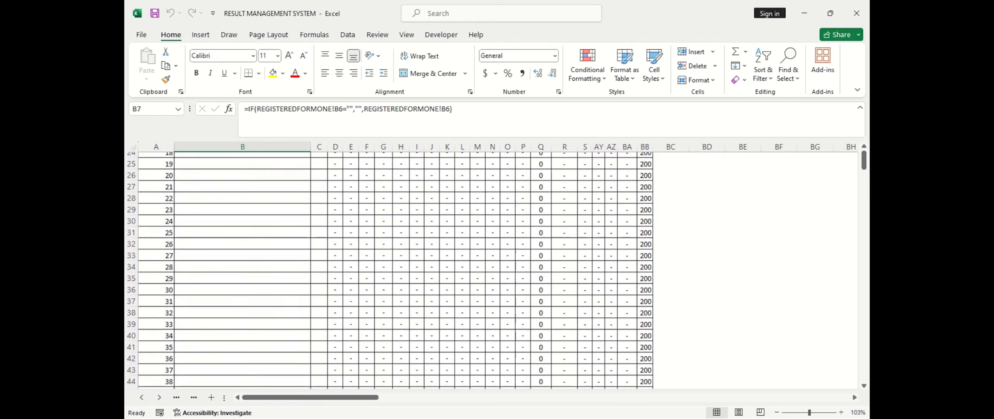
scroll(390, 271, down, 20)
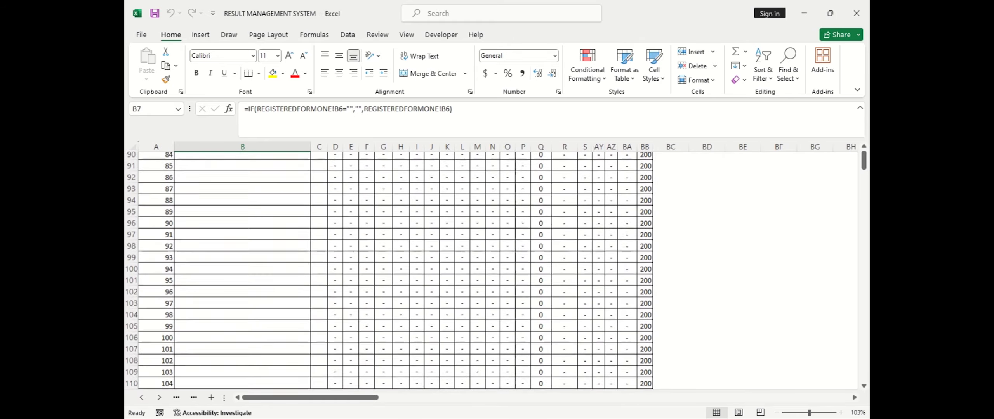
scroll(390, 271, down, 20)
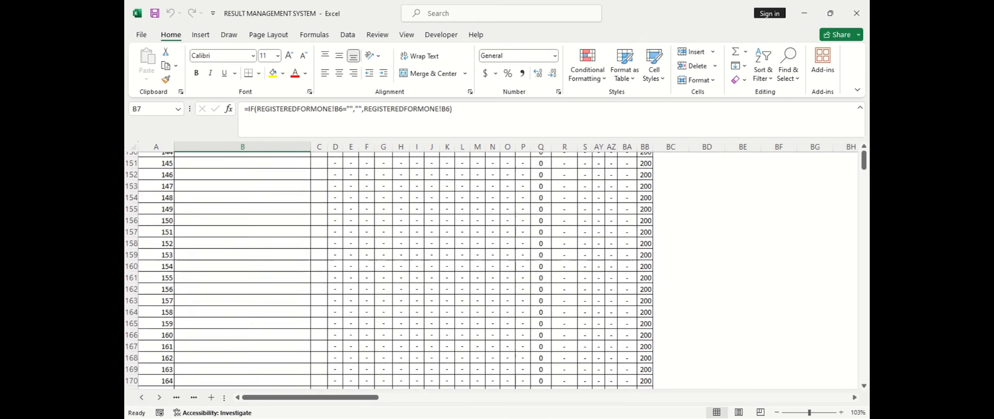
scroll(390, 271, down, 2)
scroll(390, 271, up, 1)
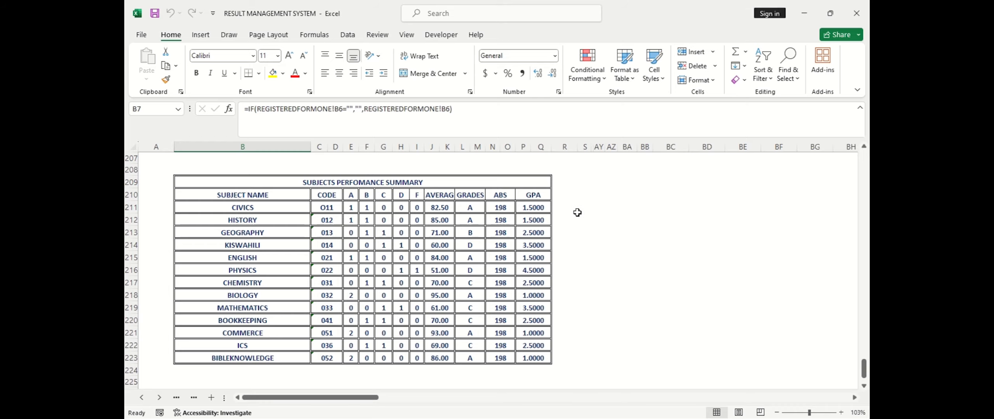
scroll(577, 212, up, 17)
scroll(390, 271, up, 17)
scroll(390, 271, up, 18)
scroll(390, 271, up, 17)
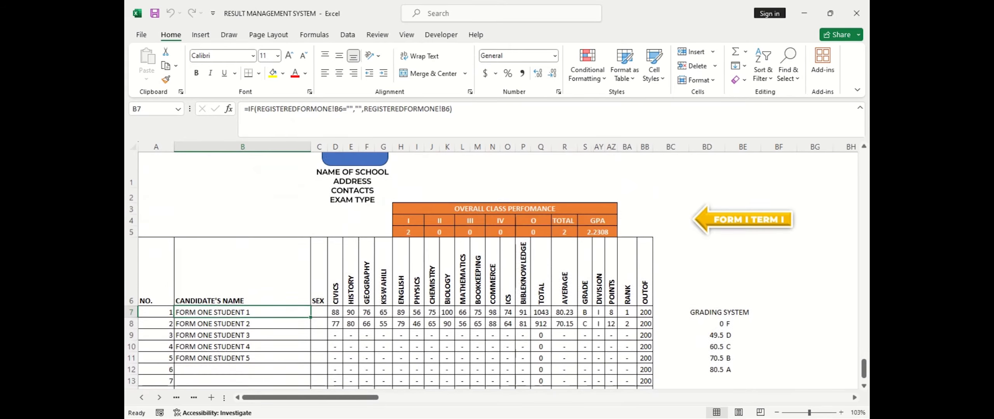
scroll(348, 199, down, 2)
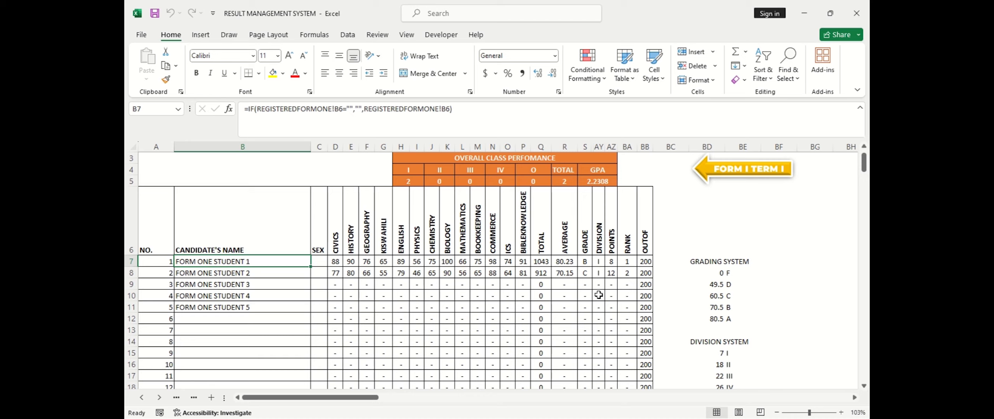
Step: Enter 88 as Form One Student 3's Civics mark and fill it across all subjects through Bible Knowledge
click(339, 286)
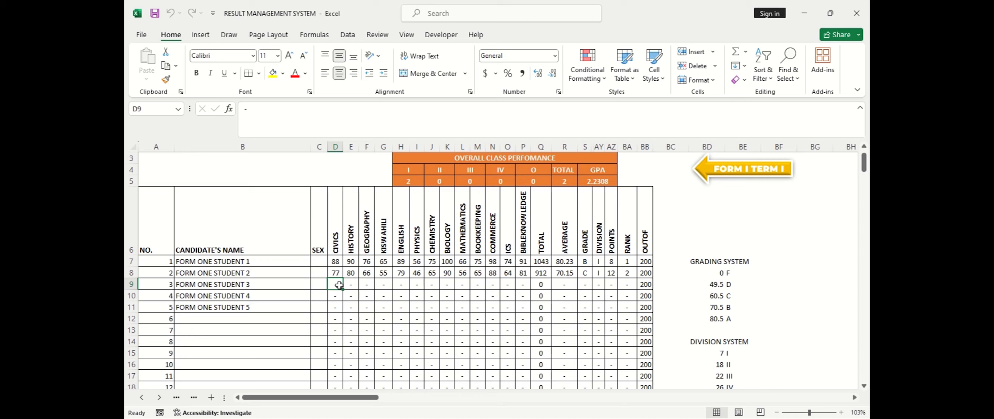
text(88)
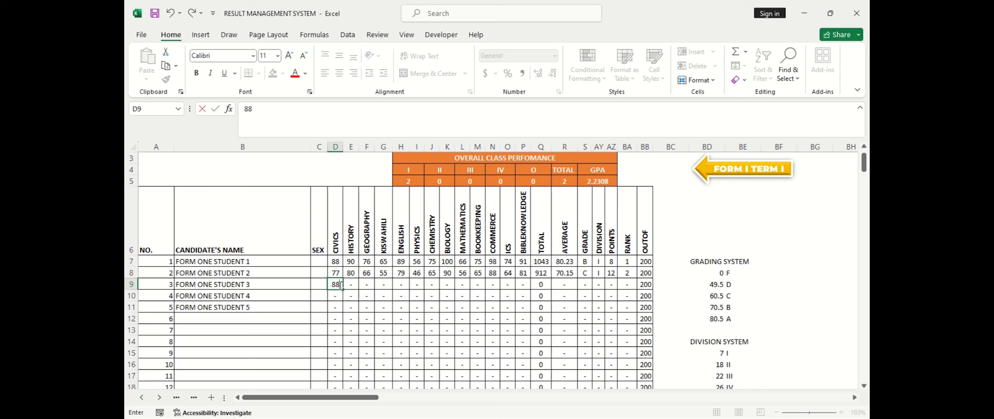
drag(434, 291, 526, 290)
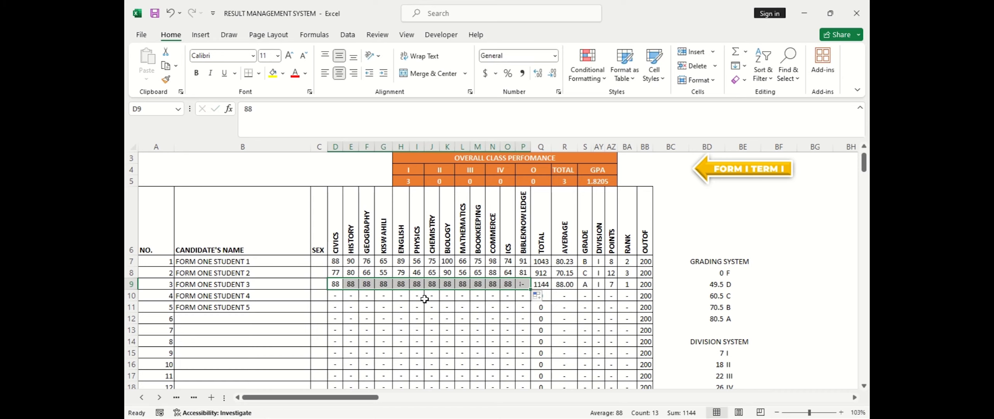
Step: Enter 96 as Form One Student 4's Civics mark and fill it across all subjects through Bible Knowledge
click(335, 296)
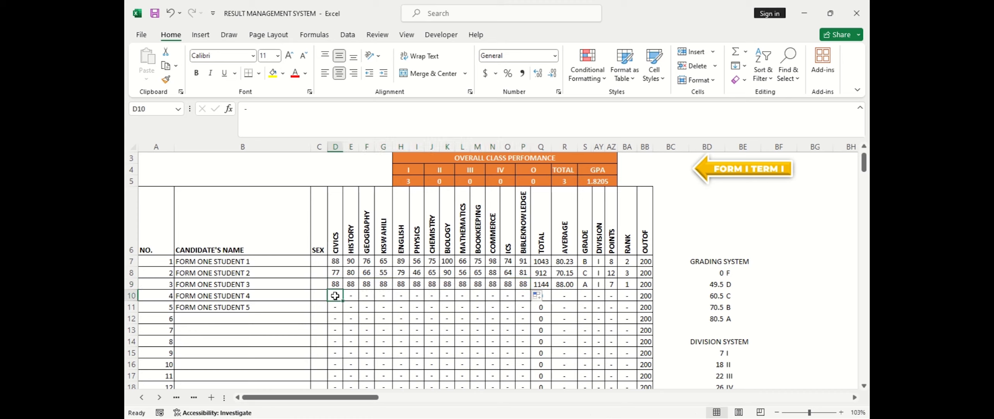
text(966)
key(BackSpace)
drag(343, 301, 523, 302)
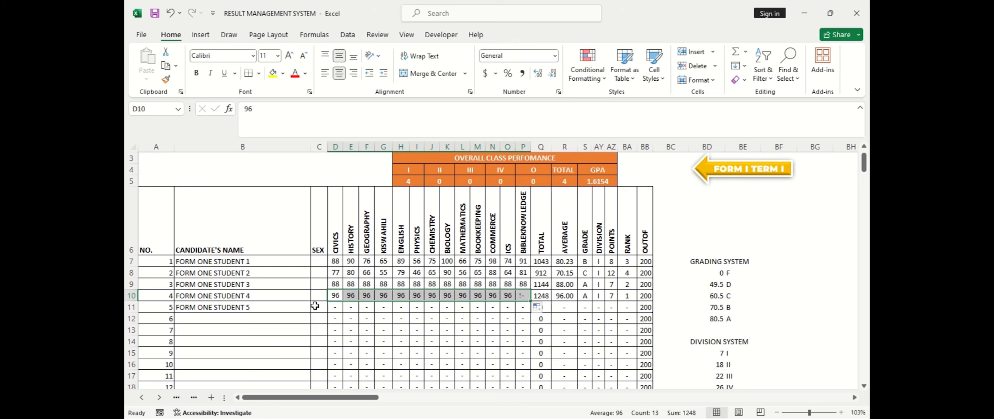
Step: Enter Form One Student 5's marks: Civics 67, History 89, Geography 78, Kiswahili 56 and English 92
click(339, 307)
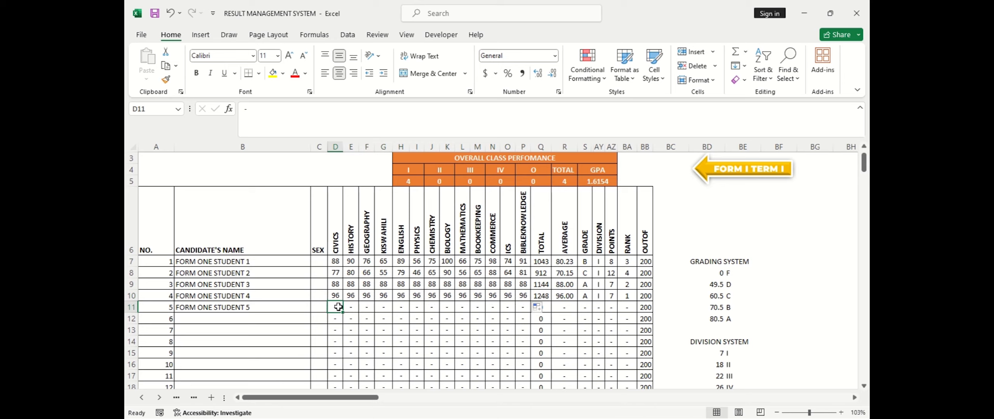
text(67)
key(Tab)
text(89)
key(Tab)
text(78)
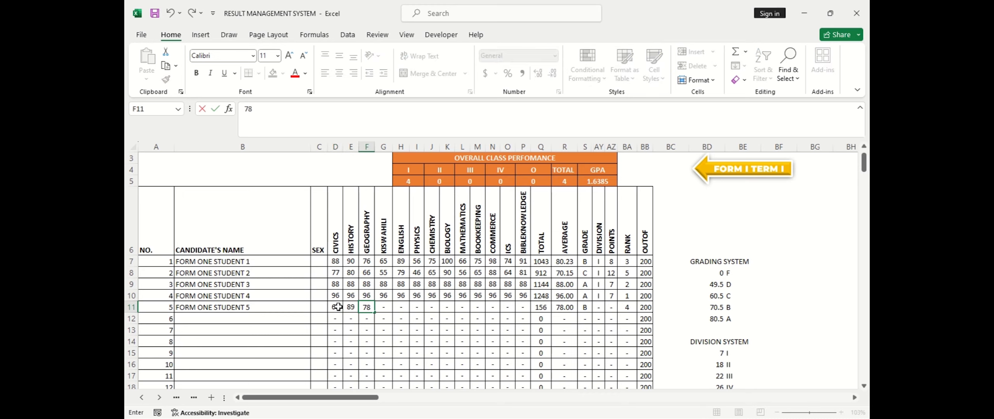
key(Tab)
text(56)
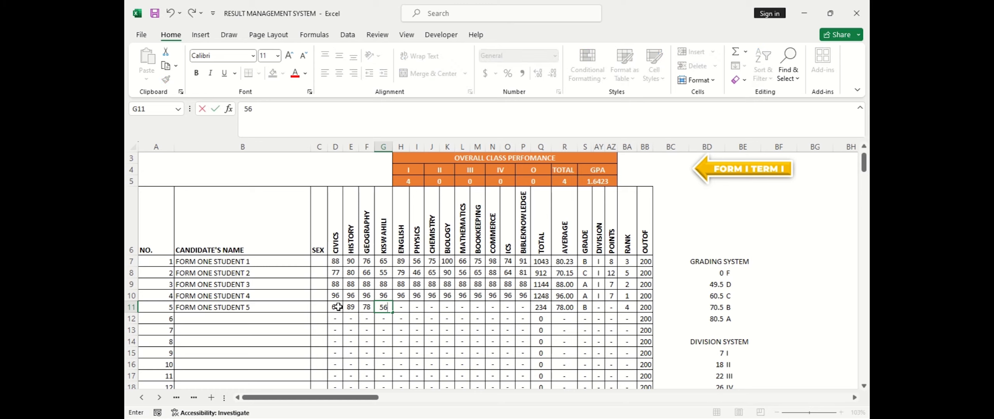
key(Tab)
text(9)
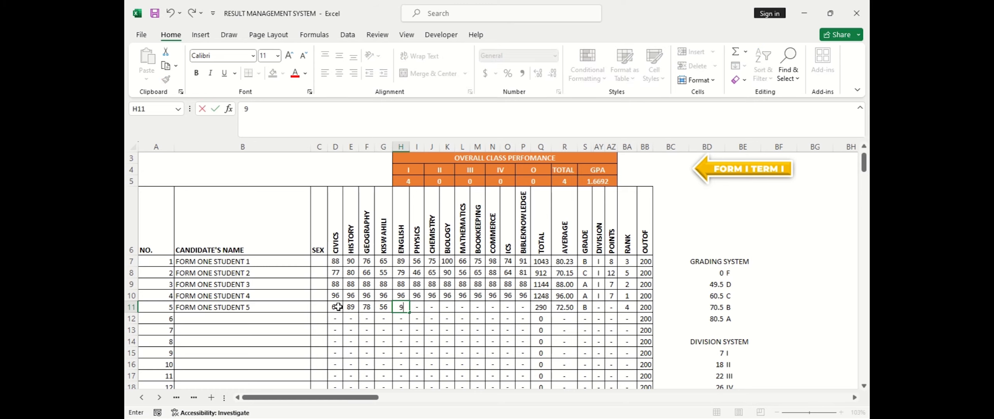
text(2)
key(Tab)
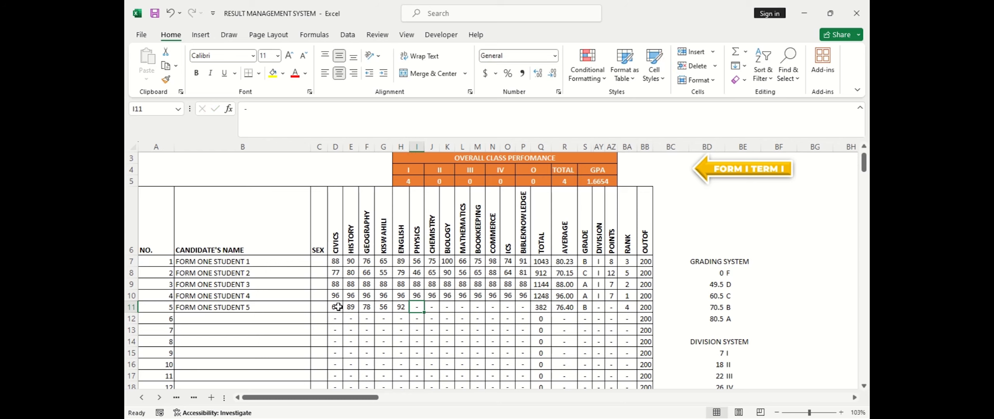
Step: Enter Form One Student 5's marks for Physics 79, Chemistry 68, Biology 82 and Mathematics 50
text(79)
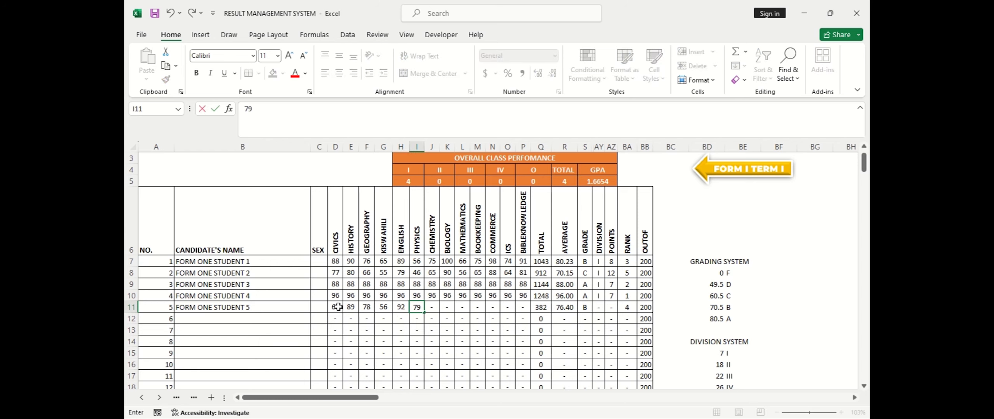
key(Tab)
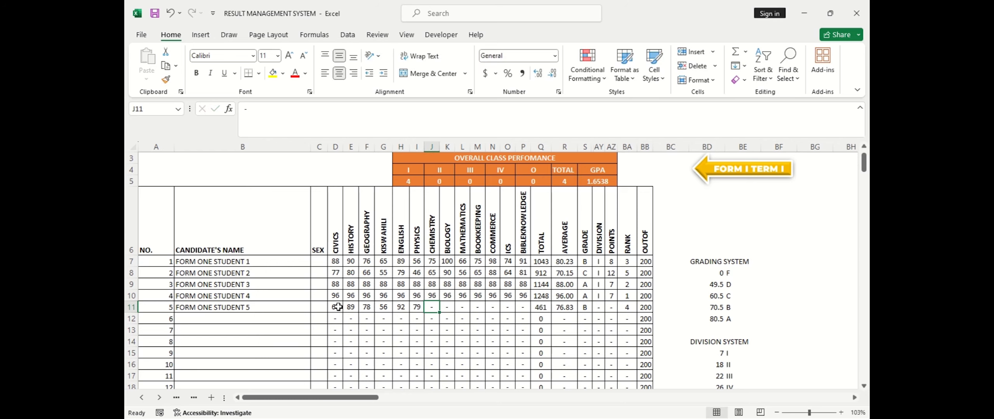
text(68)
key(Tab)
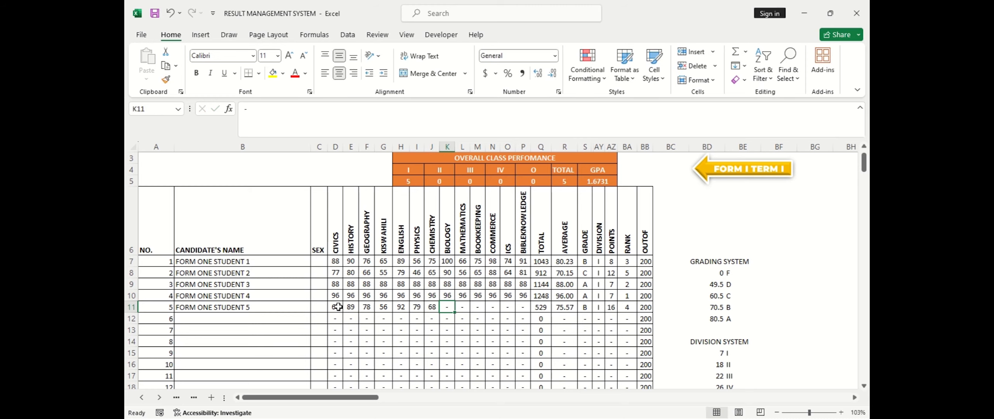
text(82)
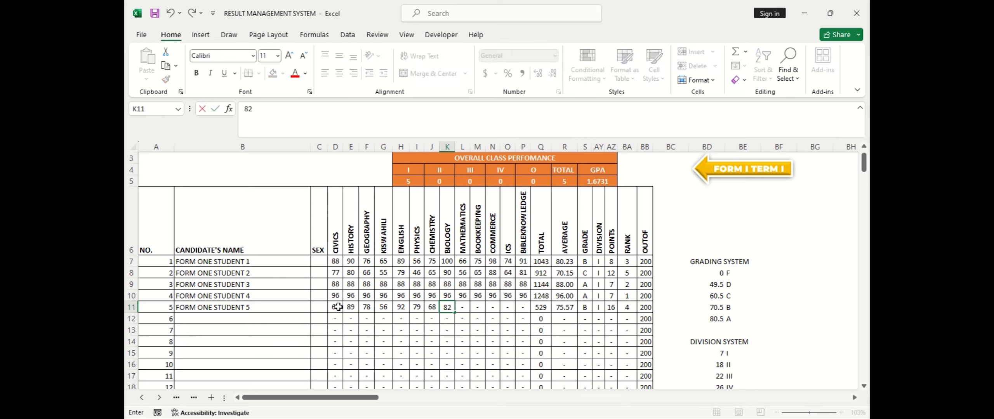
key(Tab)
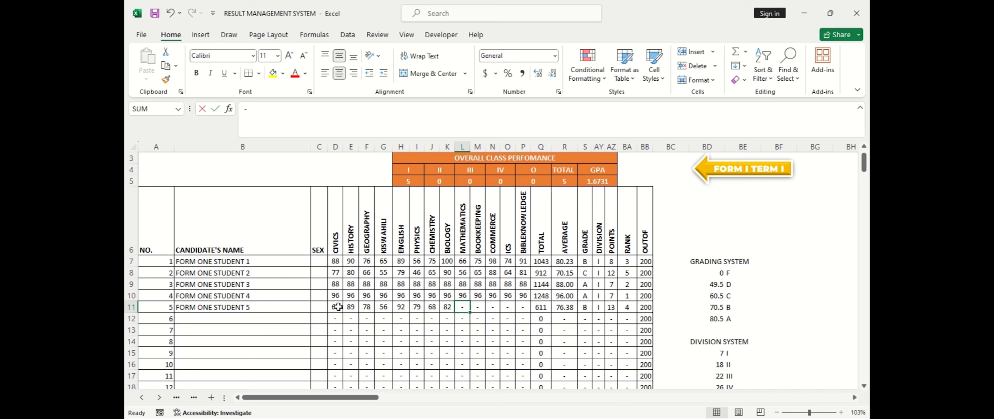
text(50)
key(Tab)
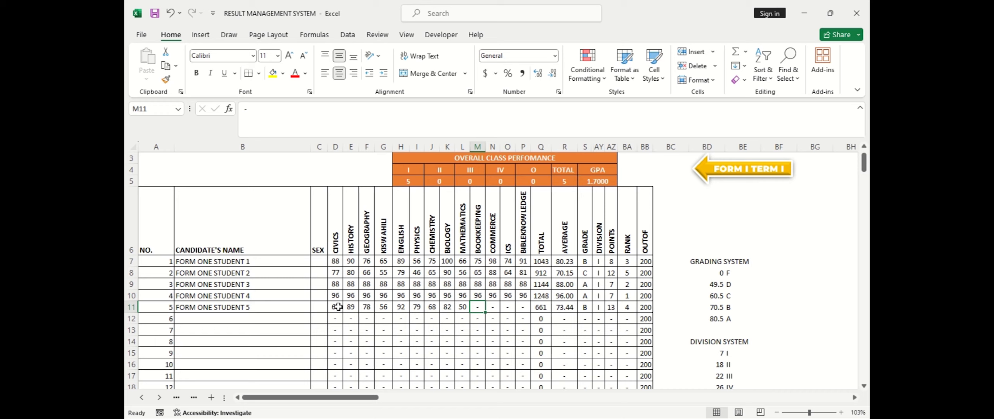
Step: Enter Form One Student 5's remaining marks: Bookkeeping 90, Commerce 98, ICS 87 and Bible Knowledge 54
text(90)
key(Tab)
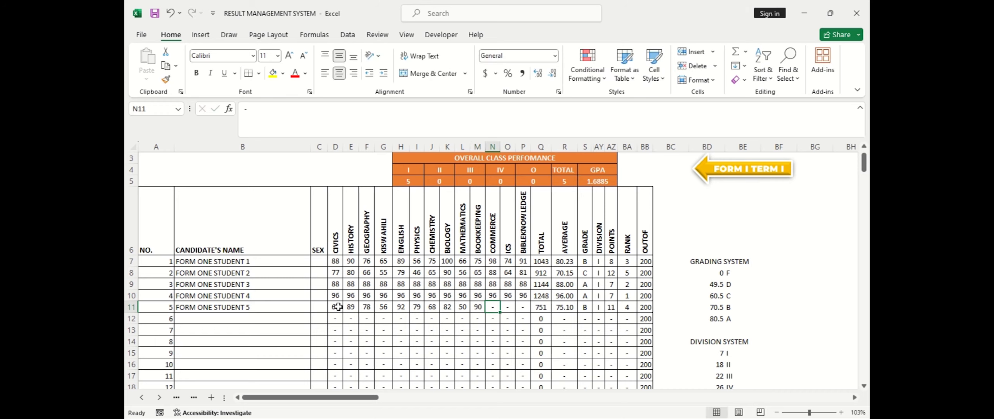
text(98)
key(Tab)
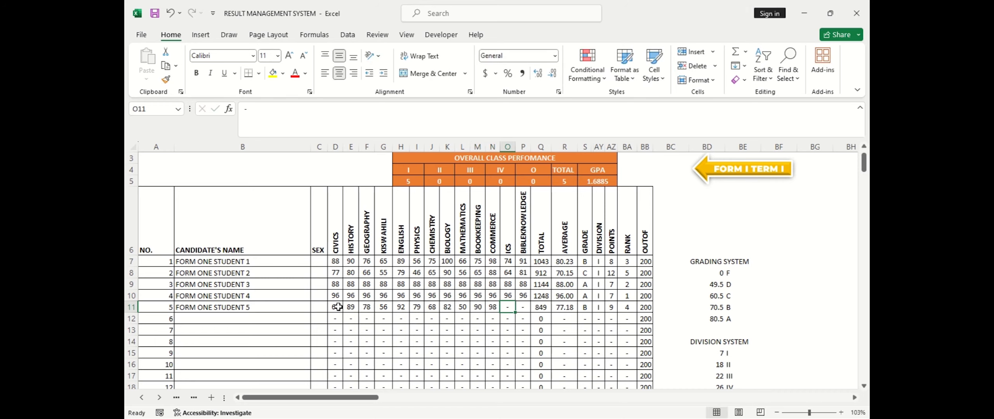
text(87)
key(Tab)
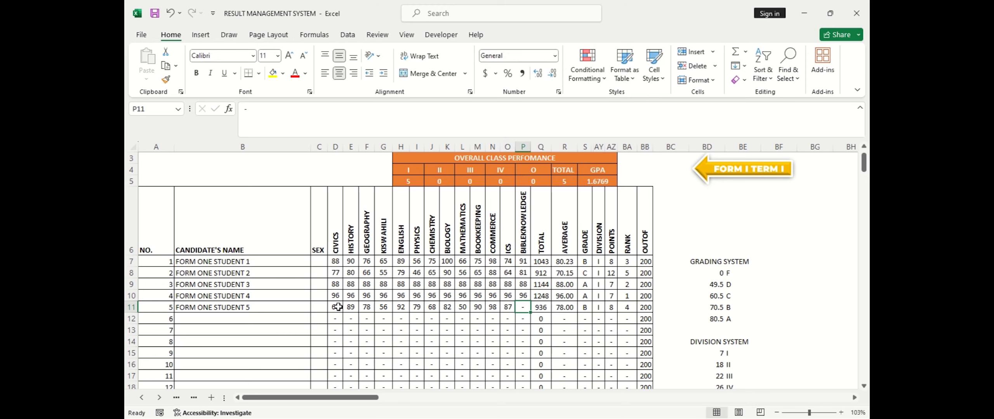
text(54)
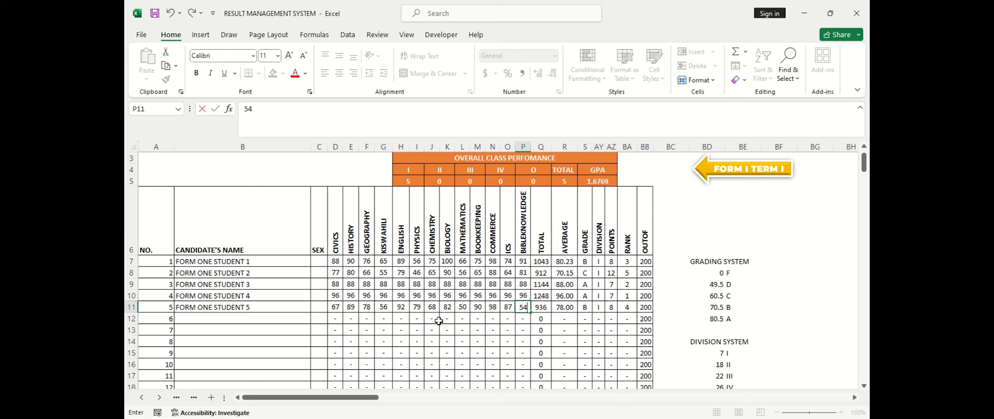
key(Return)
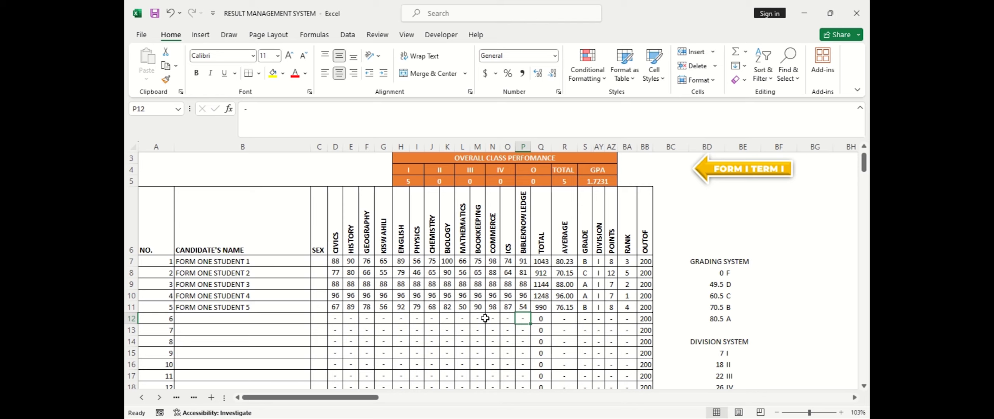
Step: Clear Form One Student 5's Bible Knowledge mark, leaving the cell empty
click(522, 306)
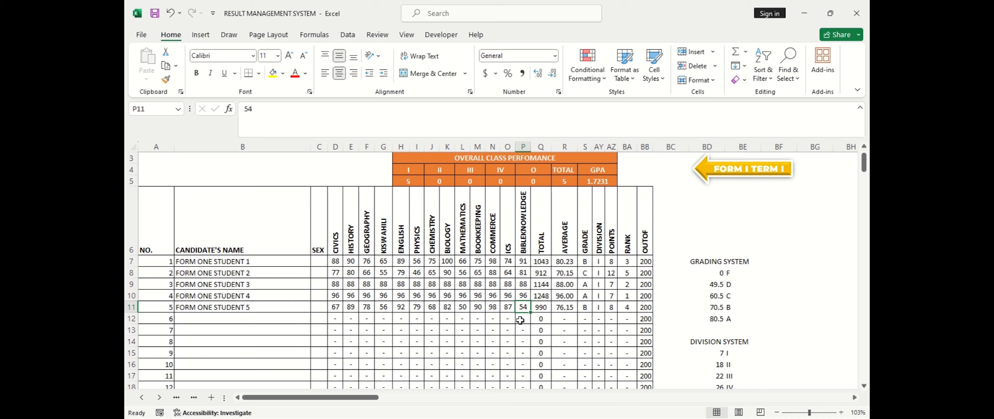
key(BackSpace)
key(Return)
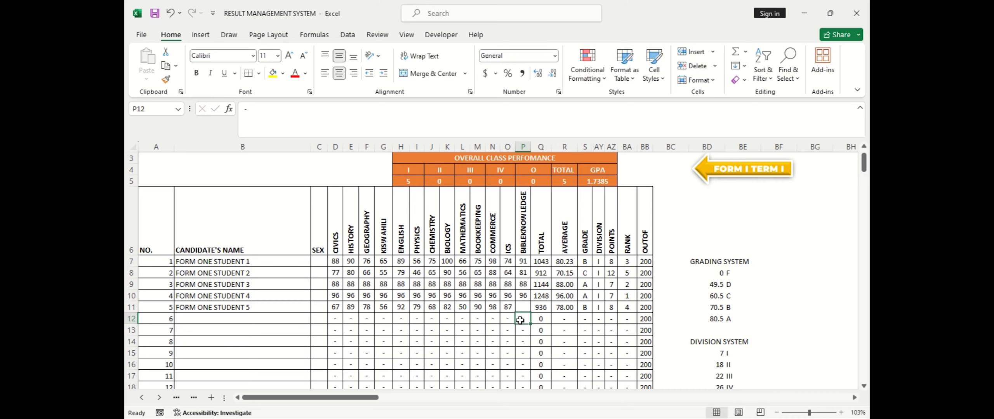
Step: Copy the dash placeholder from the Bible Knowledge cell of row 12 into Form One Student 5's empty Bible Knowledge cell
click(526, 305)
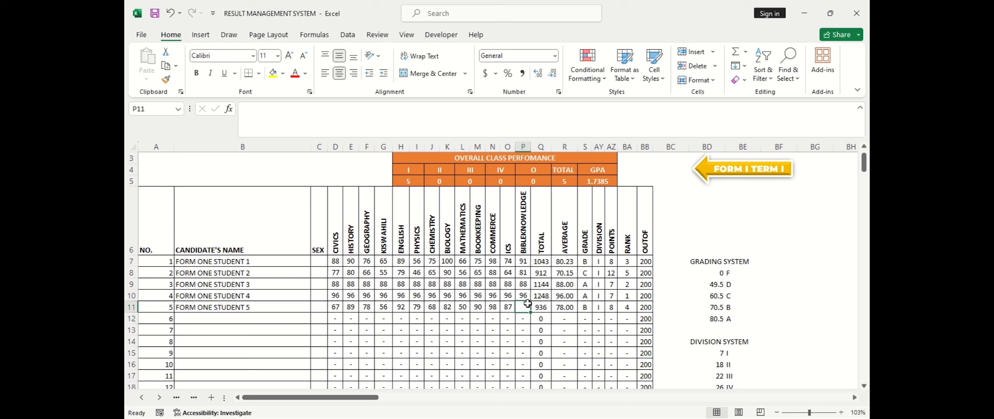
click(526, 322)
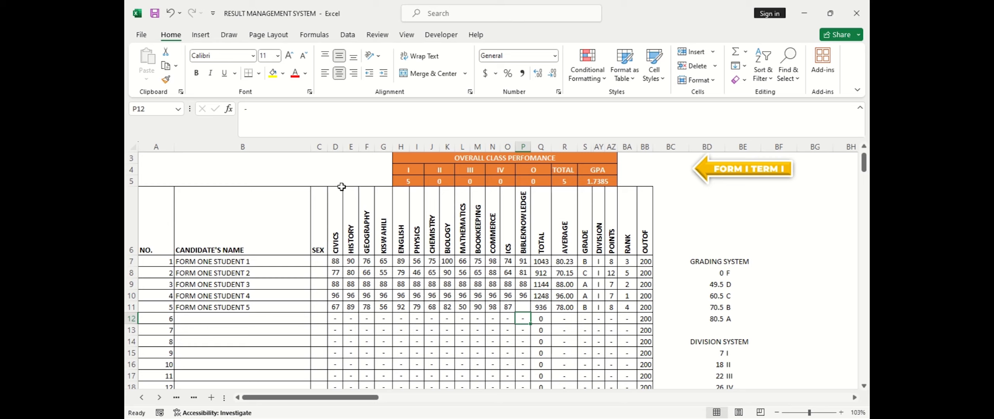
key(ctrl+c)
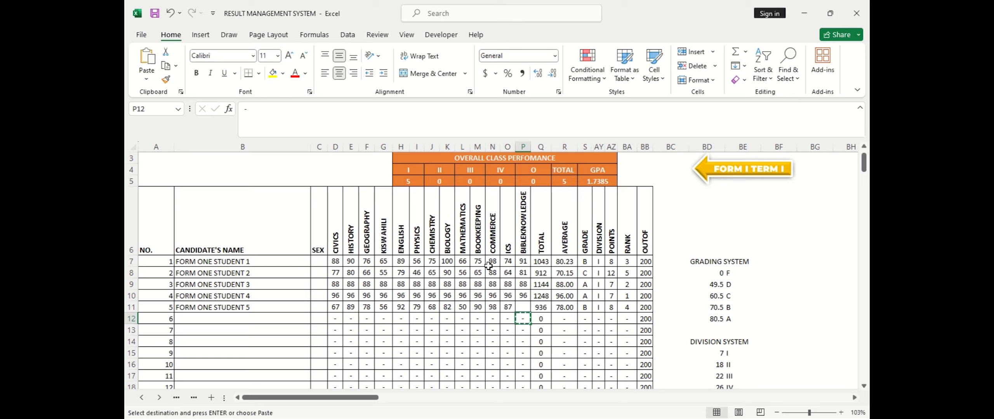
click(521, 306)
key(ctrl+v)
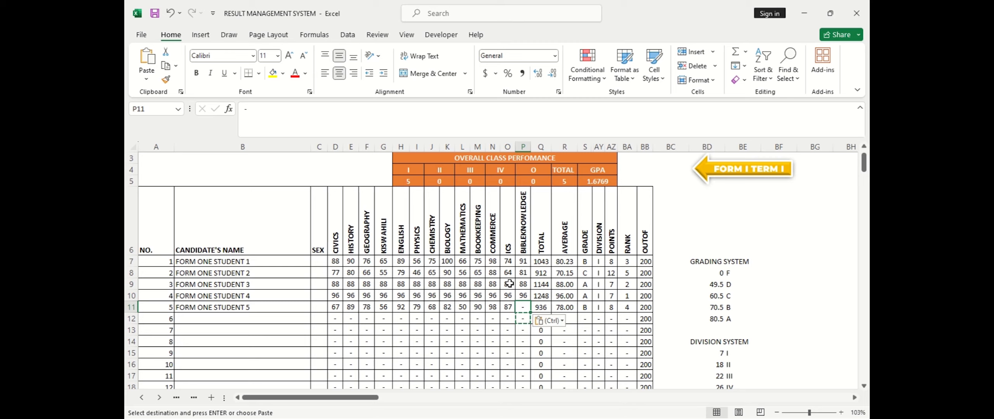
Step: Enter 54 as Form One Student 5's Bible Knowledge mark and clear the pending copy selection
text(54)
key(ctrl+Return)
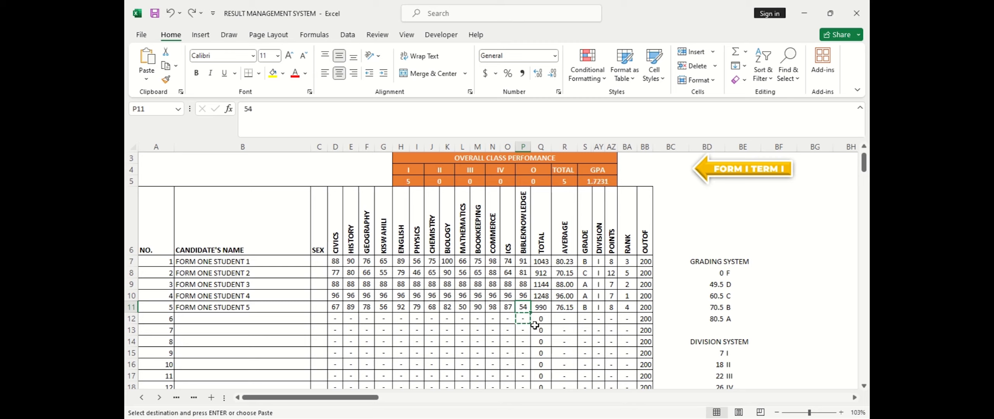
key(Escape)
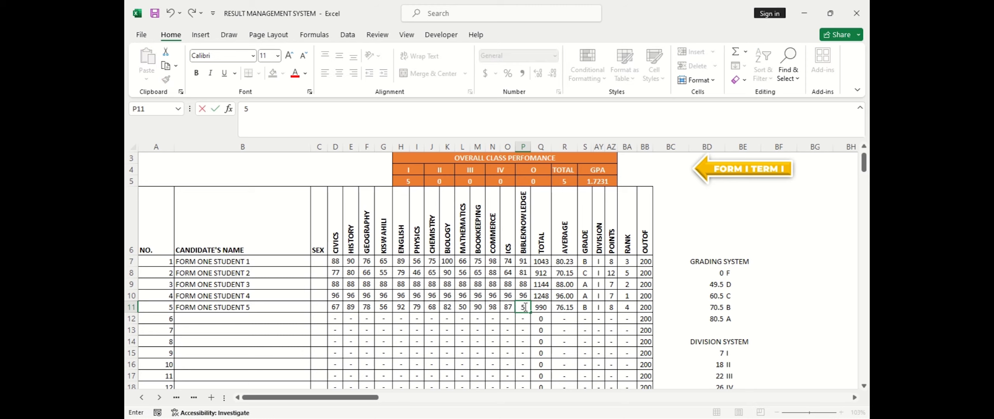
key(Down)
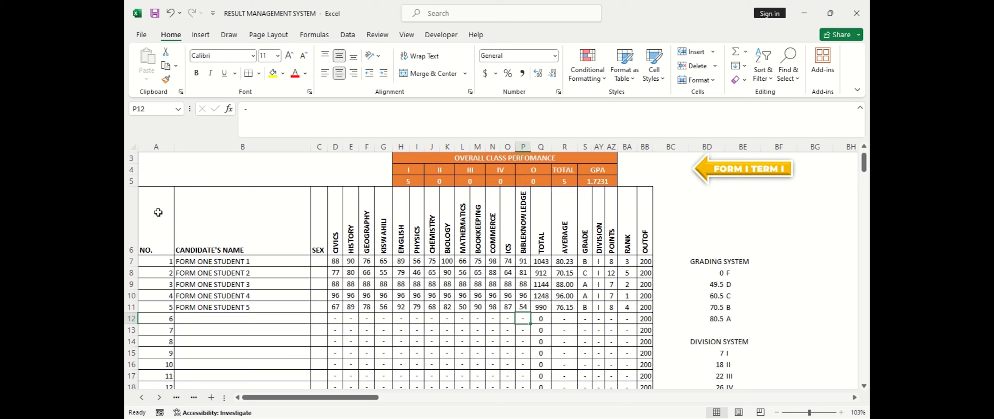
Step: Start a custom sort on the whole mark table, from the header row through candidate 200, with RANK as the sort column
drag(146, 217, 641, 368)
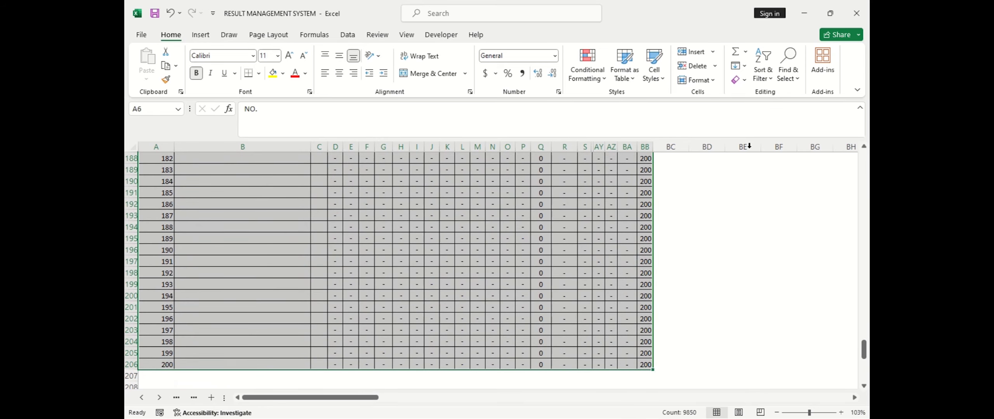
click(769, 73)
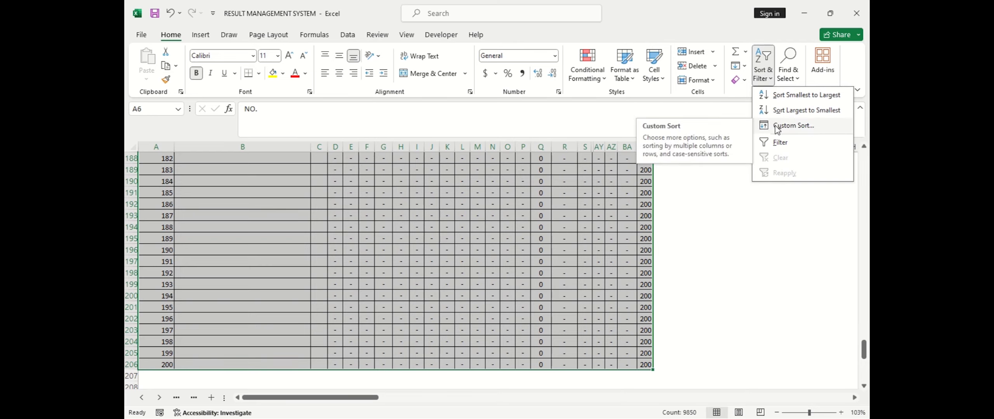
click(787, 126)
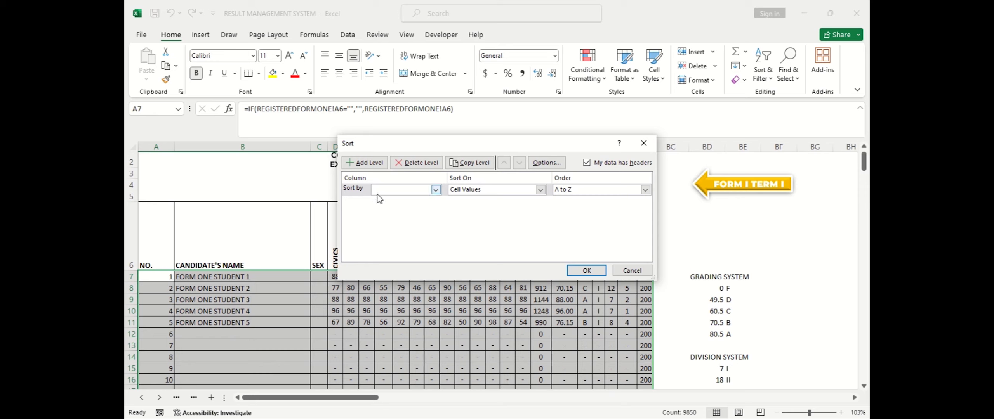
click(436, 190)
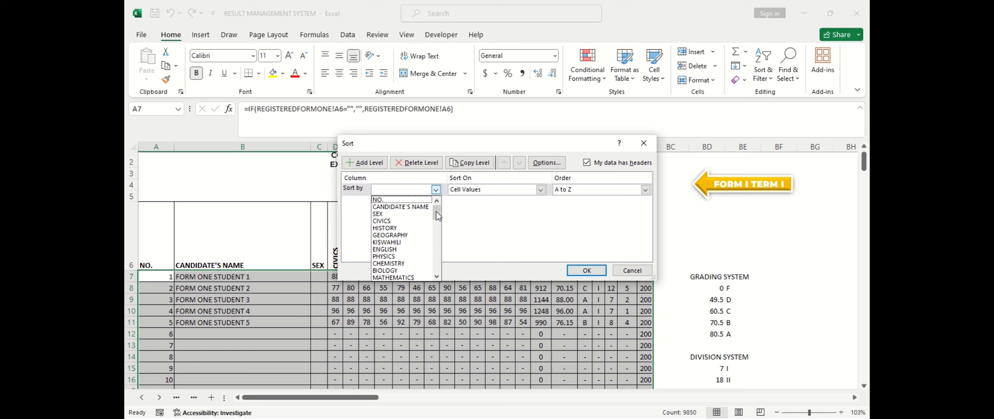
drag(437, 211, 440, 268)
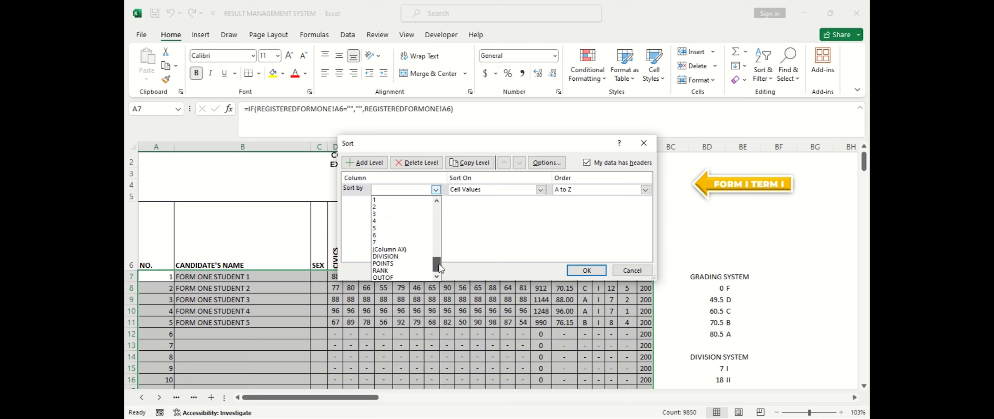
click(389, 272)
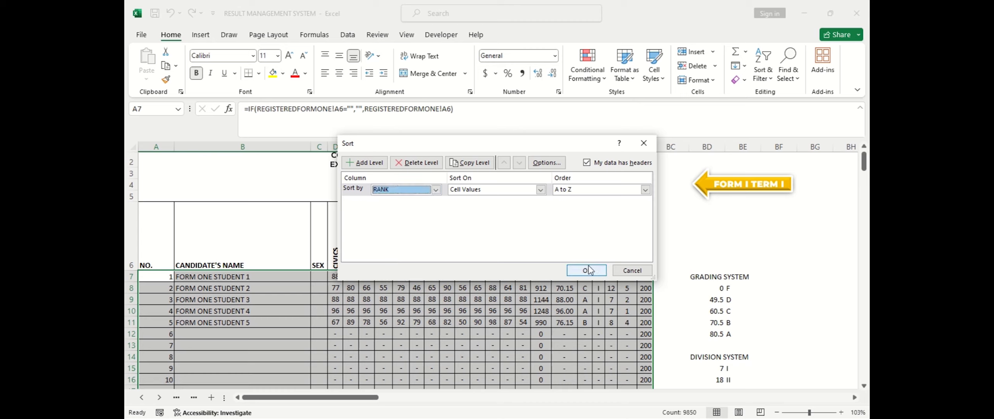
Step: Order the rank sort by a new custom list 1,2,3,4,.. and apply it to the mark table
click(645, 190)
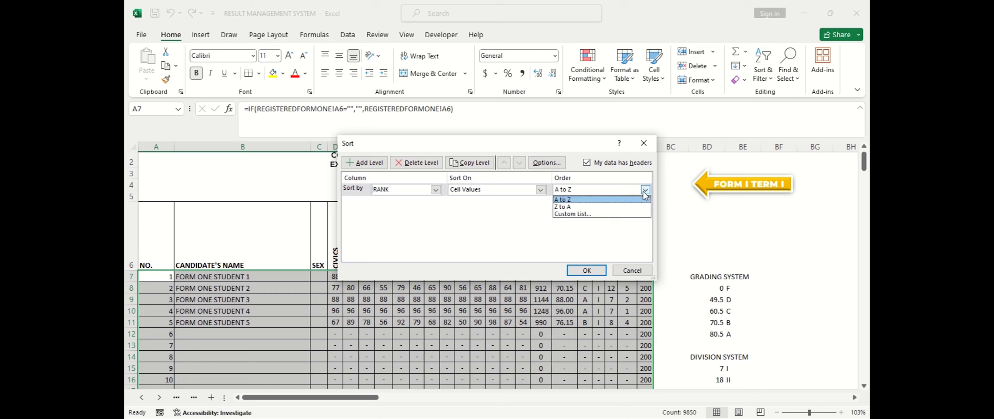
click(623, 214)
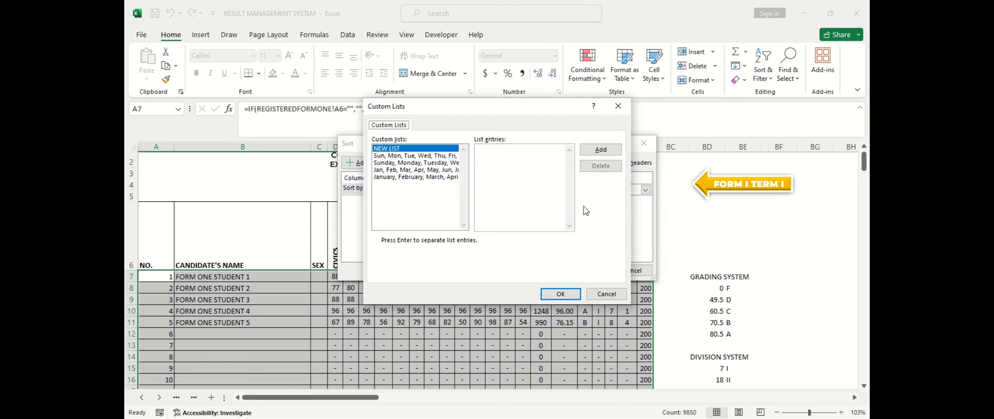
click(480, 155)
text(1,2,3,4,..)
click(571, 296)
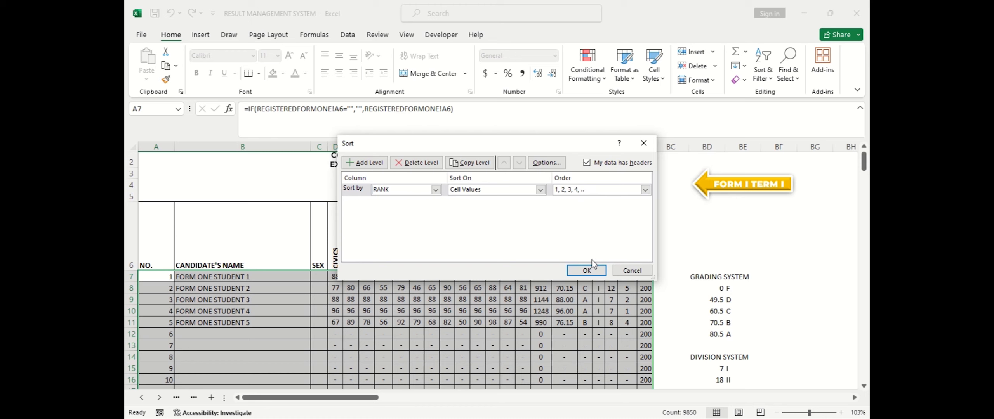
click(587, 271)
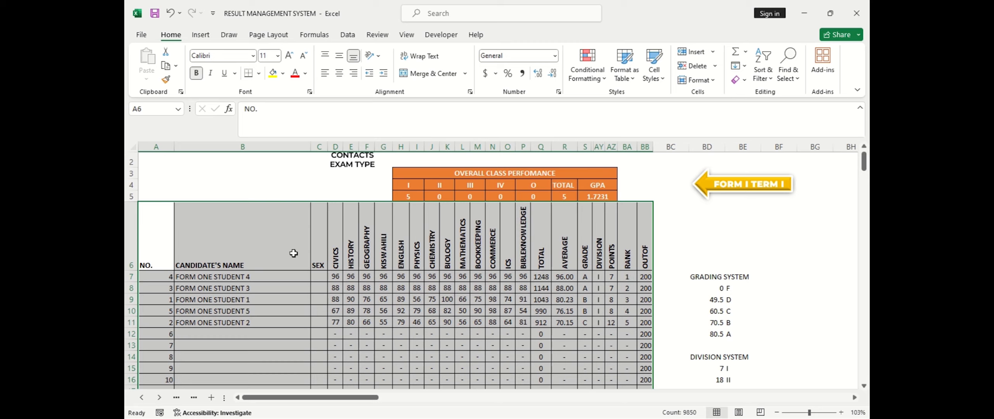
click(175, 289)
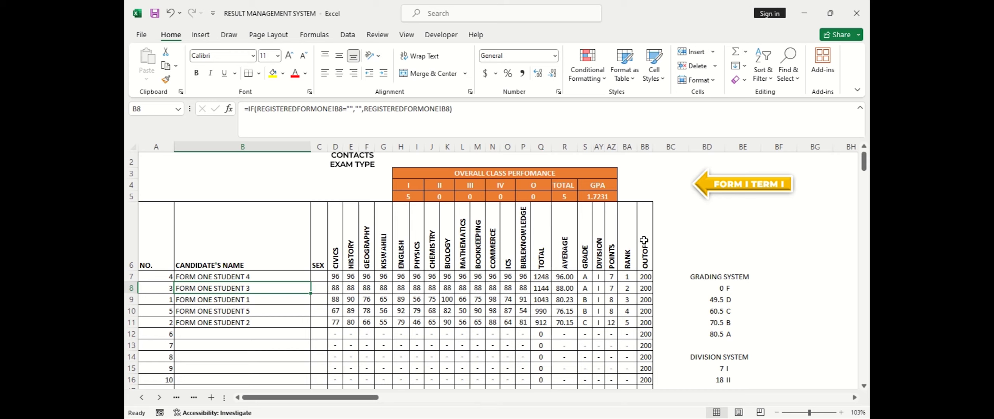
Step: Open the print preview of the mark sheet, try portrait orientation and return to landscape
scroll(644, 241, up, 1)
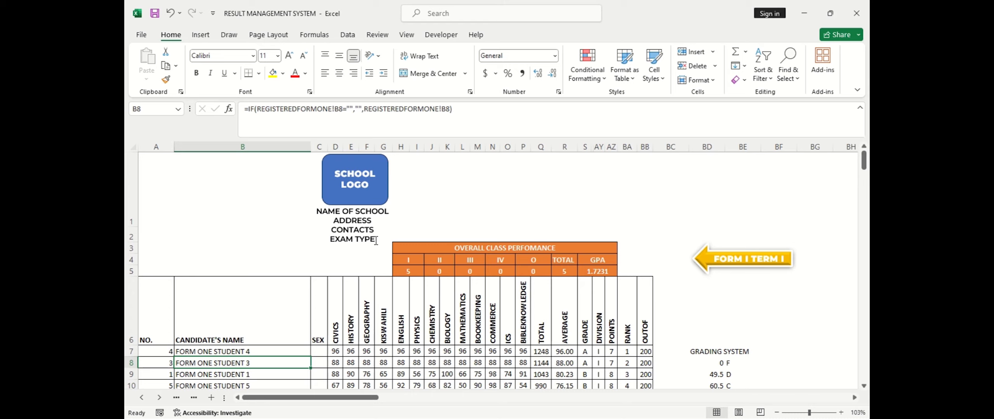
key(ctrl+p)
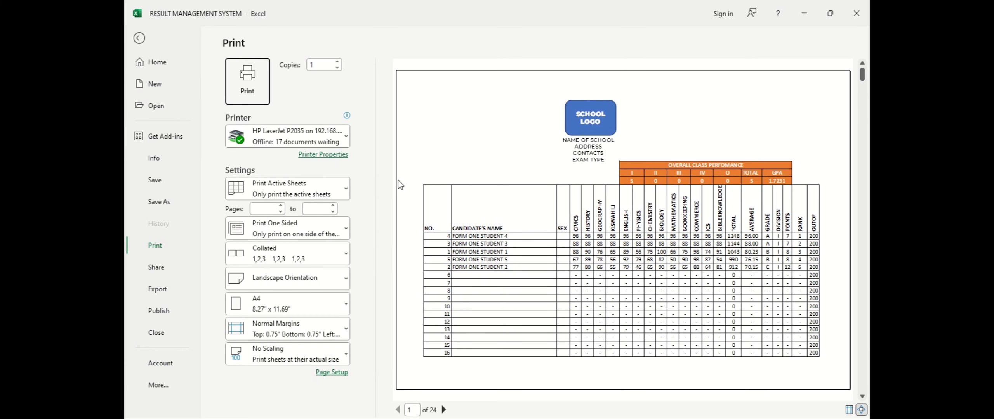
click(346, 278)
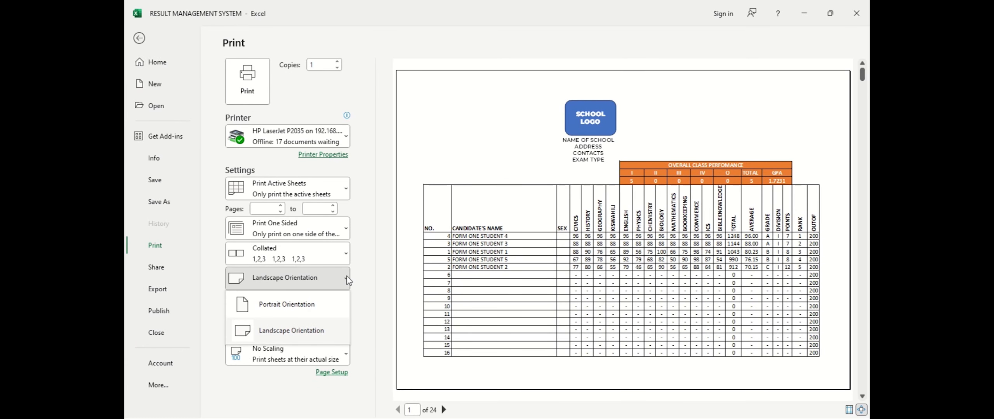
click(322, 309)
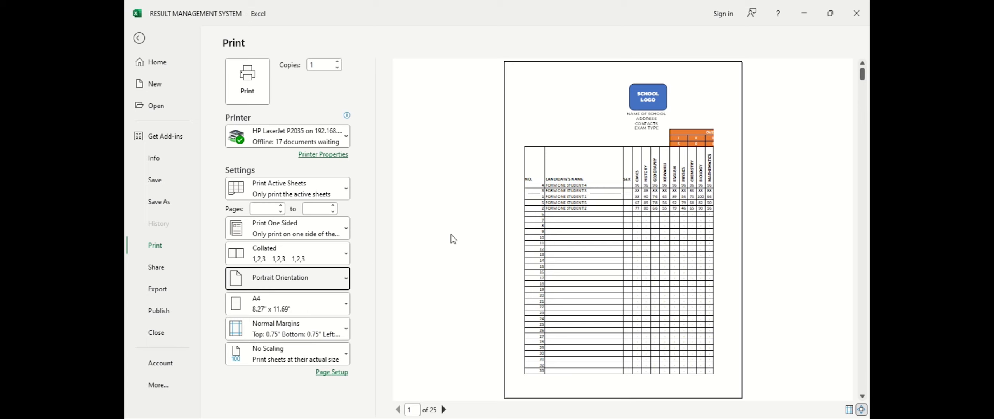
click(346, 279)
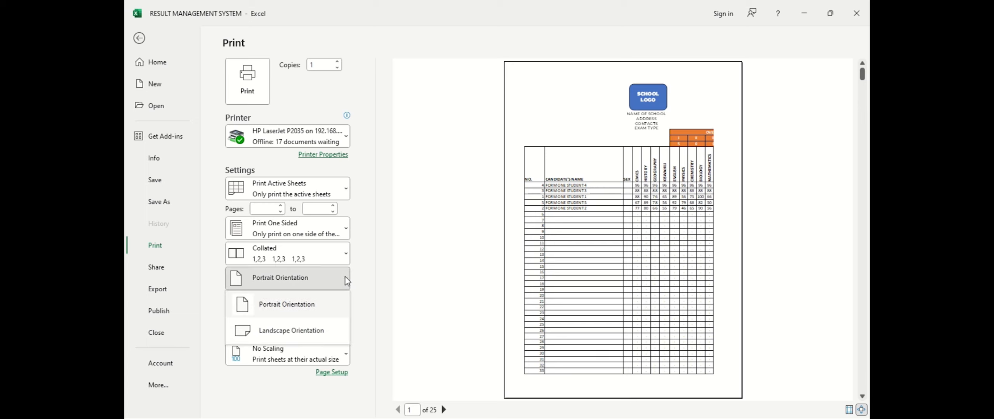
click(328, 334)
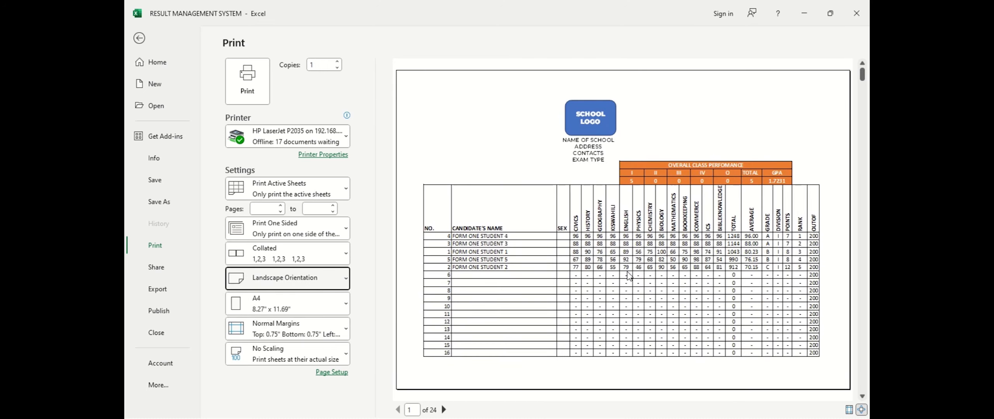
Step: Page through the print preview to find the last page holding the subjects performance summary
click(444, 410)
click(444, 410)
click(444, 410)
click(444, 410)
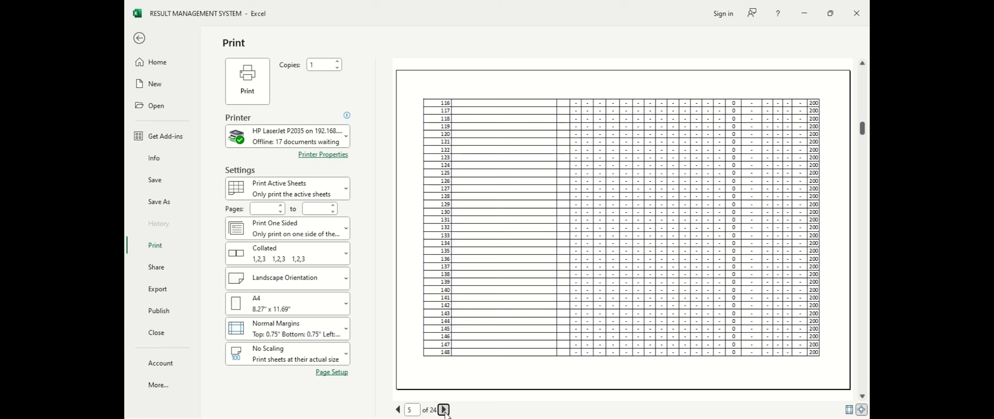
click(444, 410)
click(444, 410)
click(444, 411)
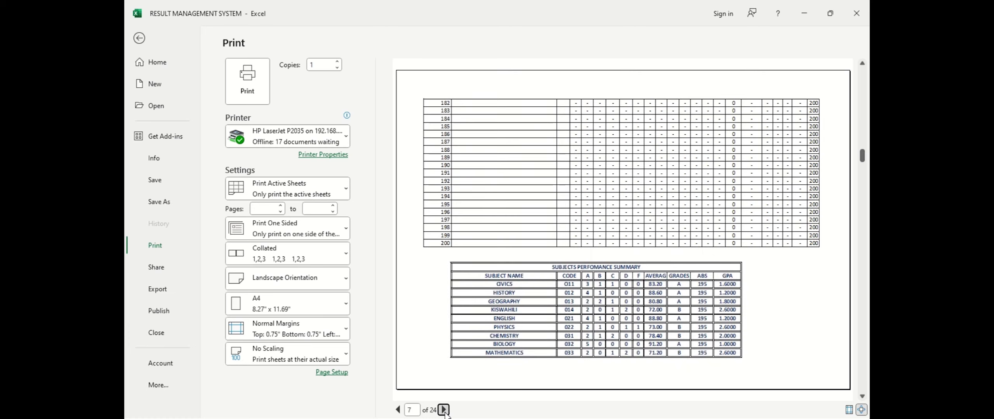
click(444, 410)
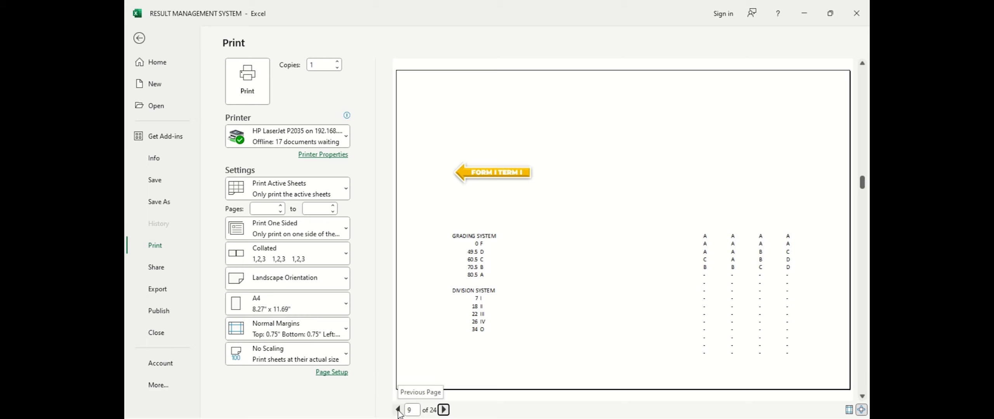
click(398, 411)
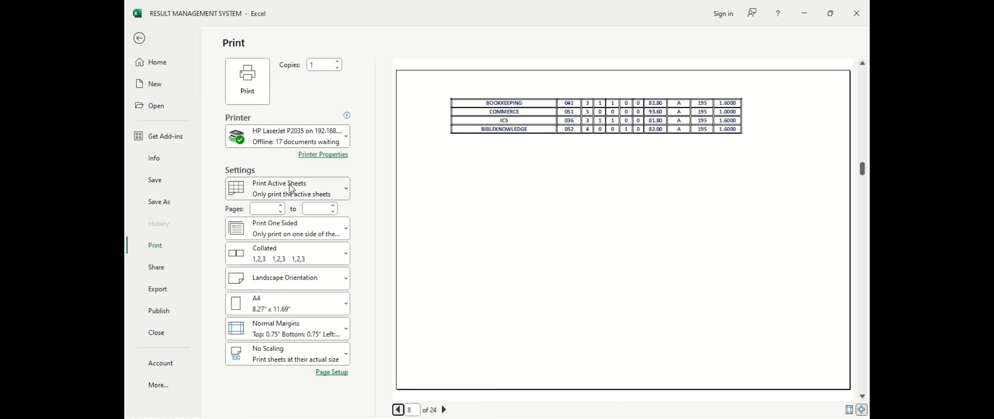
Step: Set the print range to pages 1 to 8, check where it ends in the preview and return to the sheet
click(269, 209)
text(1)
click(328, 206)
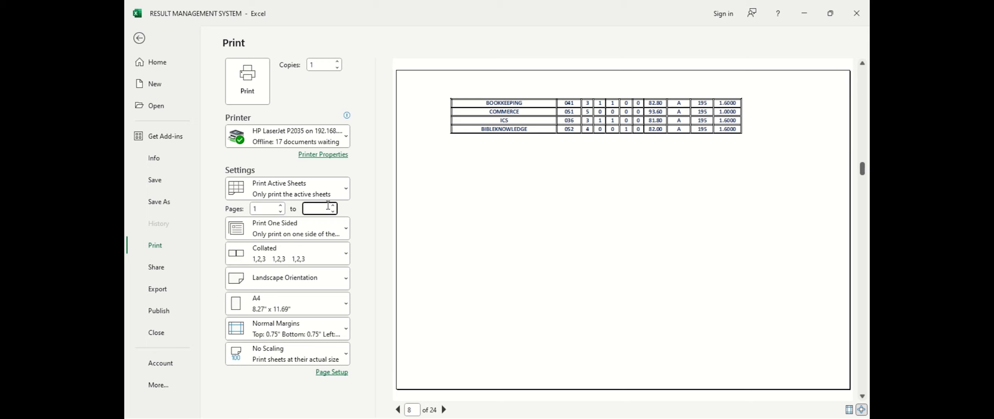
text(8)
click(444, 410)
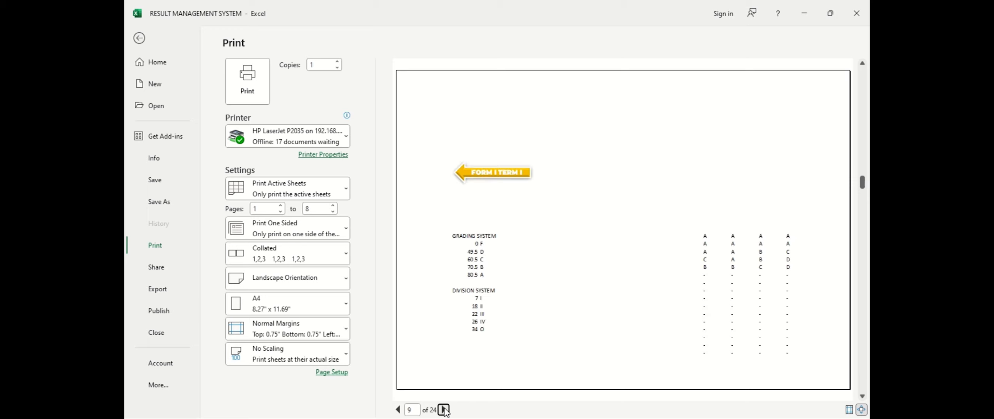
click(398, 410)
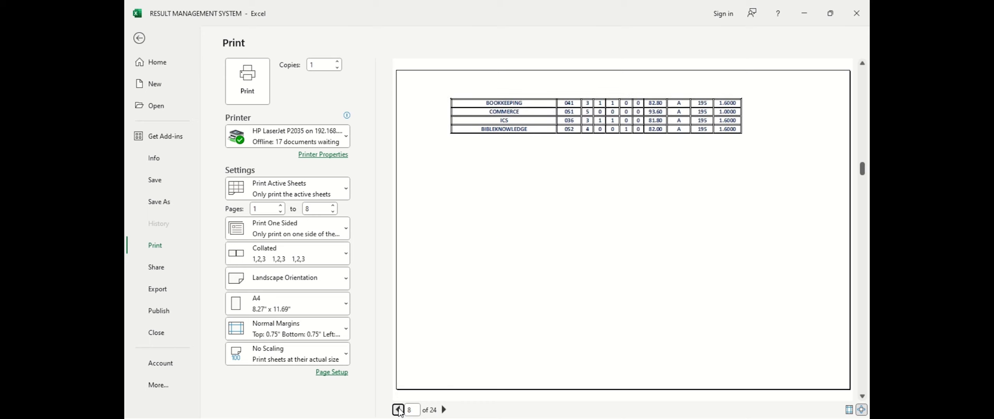
click(139, 39)
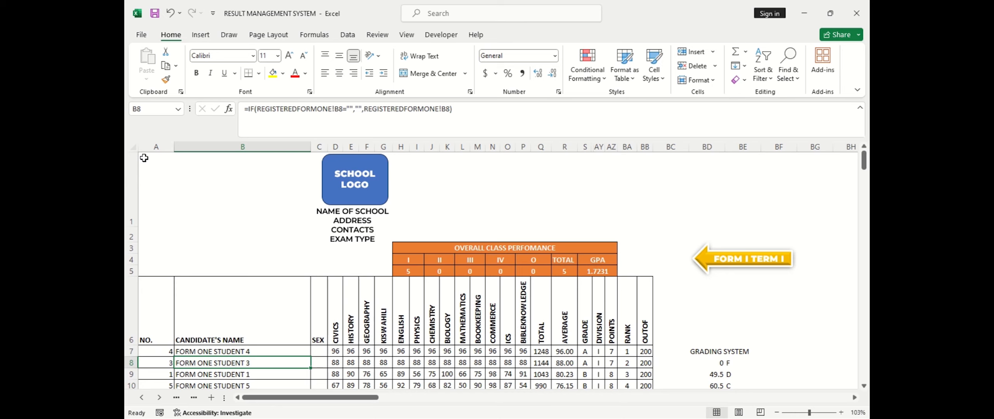
Step: Set the print area to columns A through BA, from row 1 to the end of the subject summary in row 223
drag(145, 158, 631, 324)
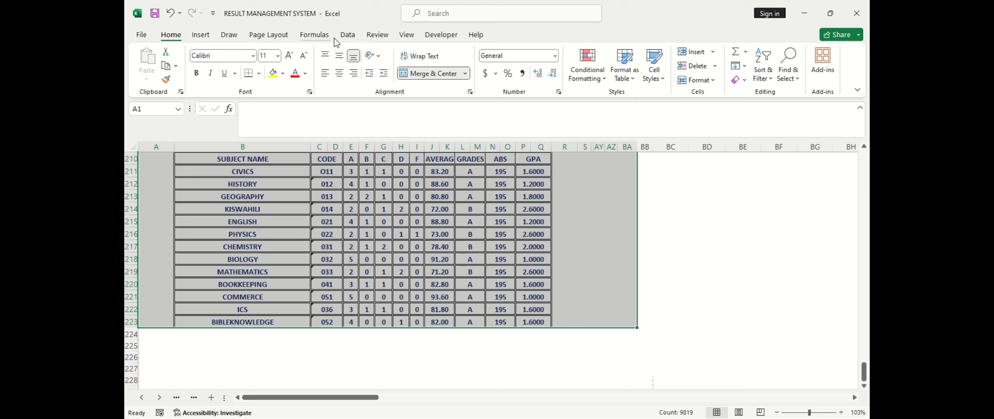
click(278, 39)
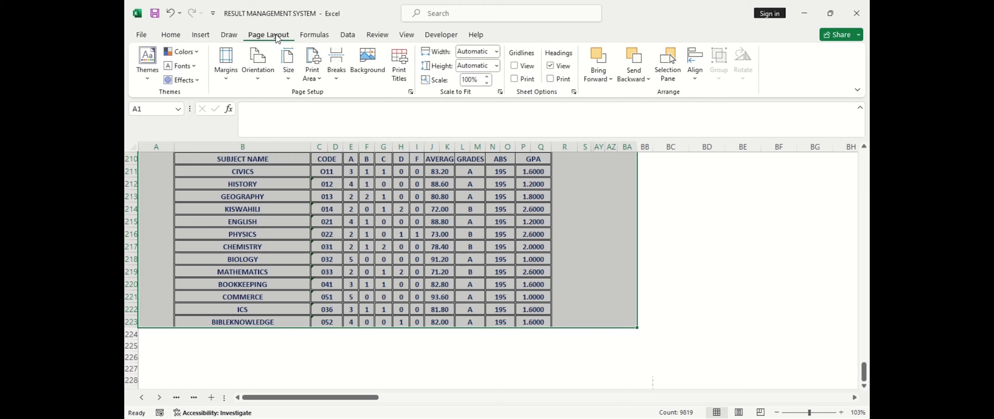
click(317, 80)
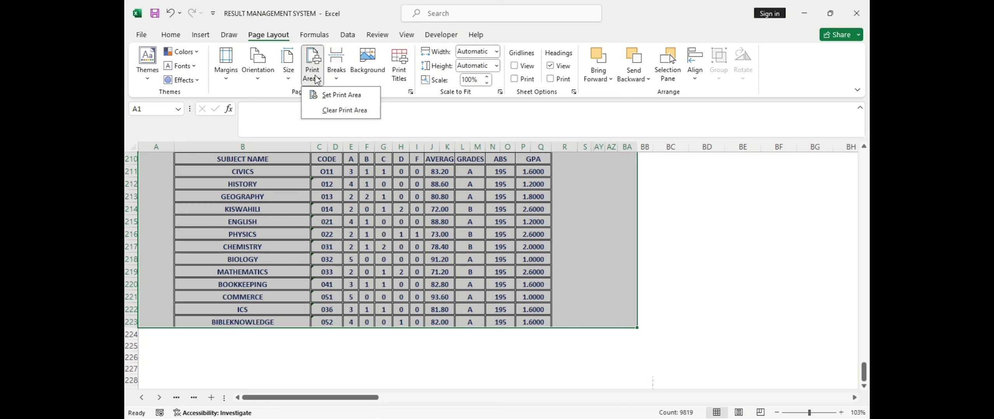
click(333, 97)
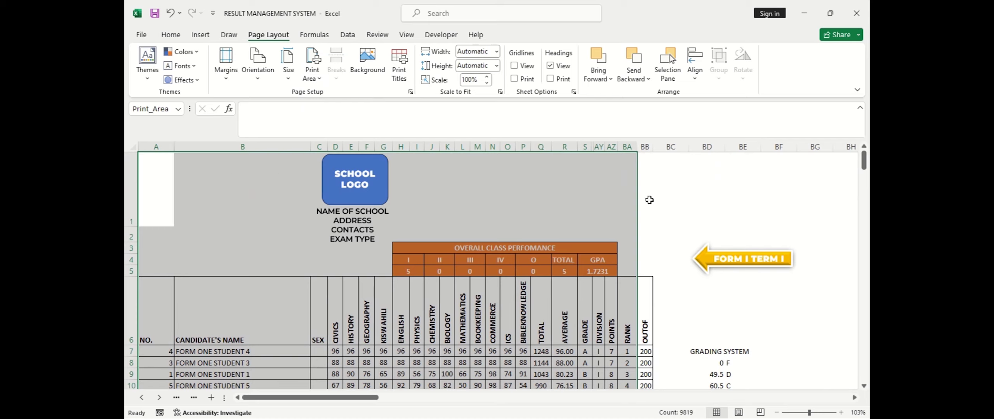
Step: Set the print area to A1:BB223 so that it includes the OUTOF column and the subject summary
mouse_move(649, 200)
mouse_down()
mouse_move(338, 213)
mouse_move(142, 260)
mouse_move(133, 264)
mouse_move(143, 416)
mouse_move(142, 317)
mouse_move(141, 325)
mouse_up()
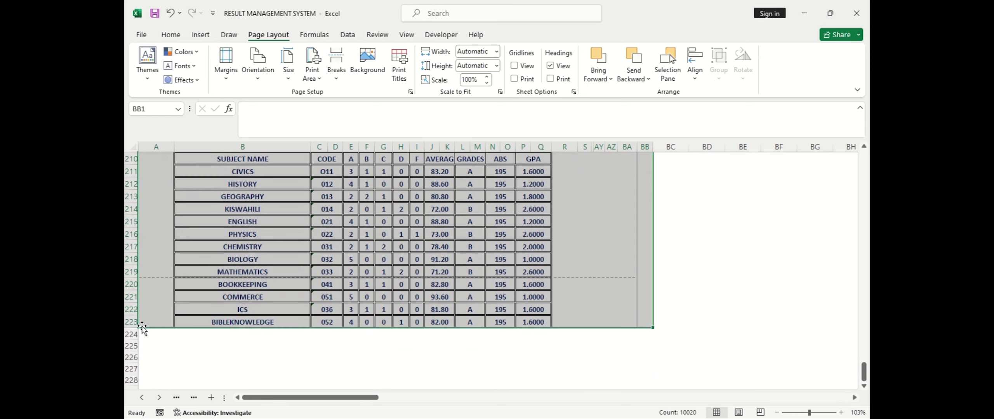
click(317, 79)
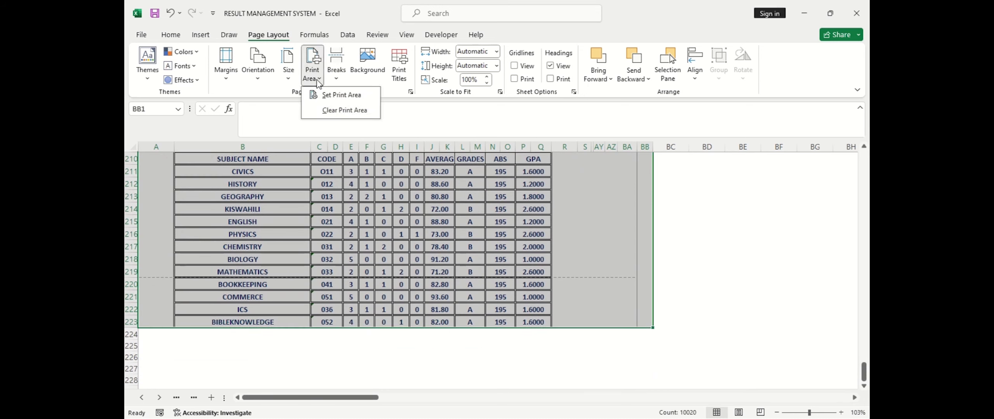
click(330, 97)
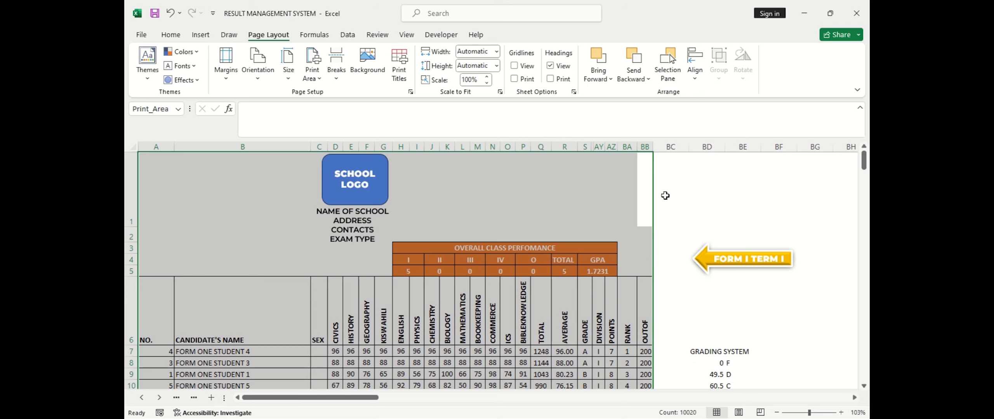
Step: Open the print preview of the mark sheet and clear both page range values
key(ctrl+p)
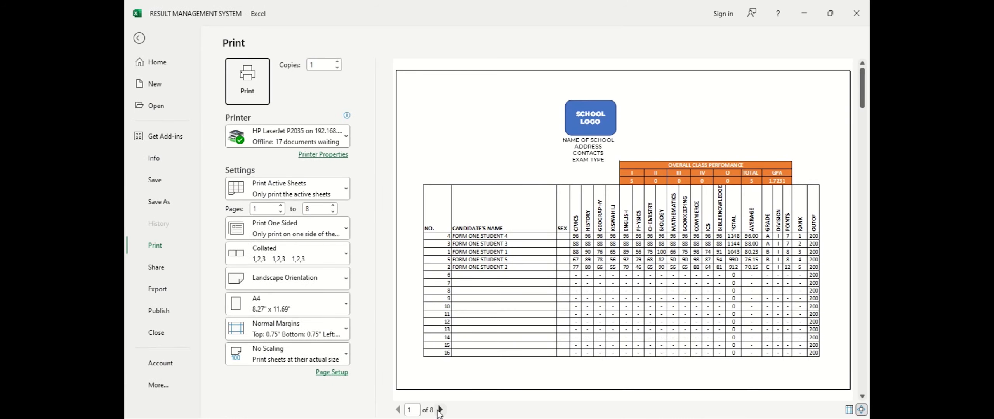
double_click(316, 209)
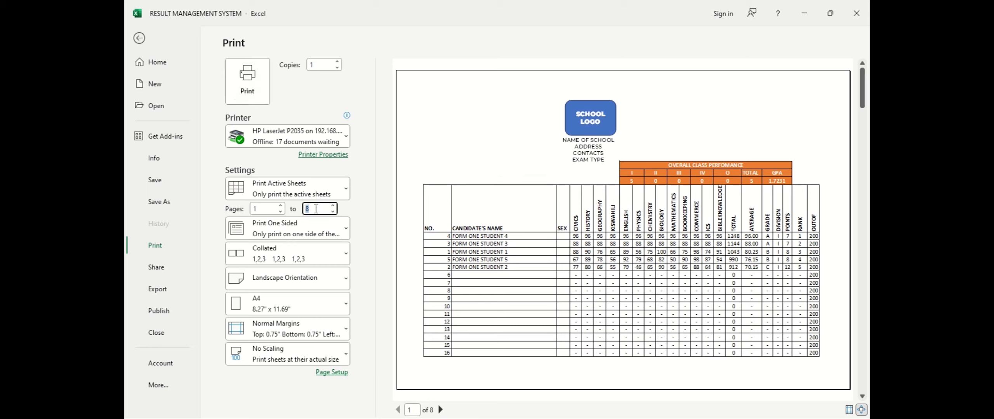
double_click(265, 206)
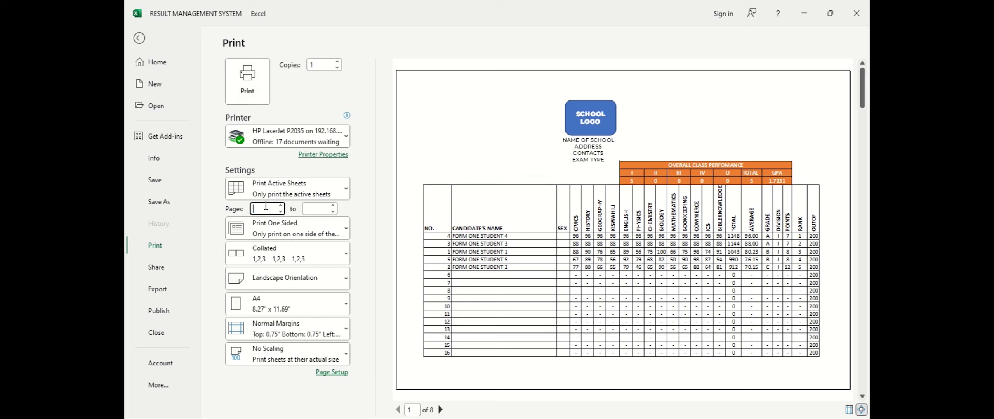
Step: Page through the print preview to page 8 and back to page 1, and return to the sheet
click(440, 409)
click(440, 410)
click(440, 409)
click(440, 410)
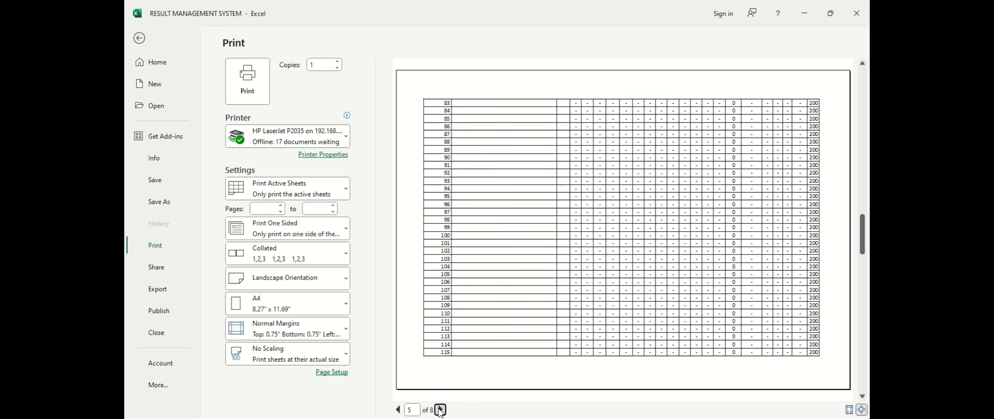
click(440, 410)
click(440, 410)
click(440, 410)
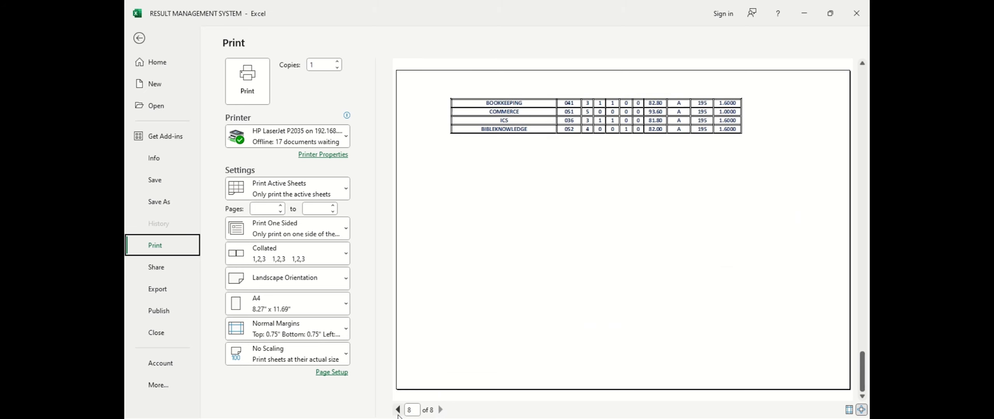
click(398, 410)
click(397, 410)
click(398, 410)
click(397, 410)
click(398, 410)
click(397, 410)
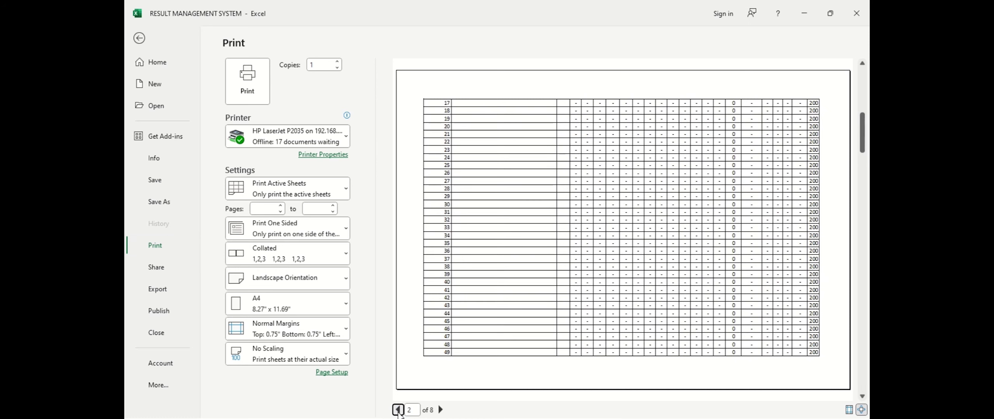
click(398, 410)
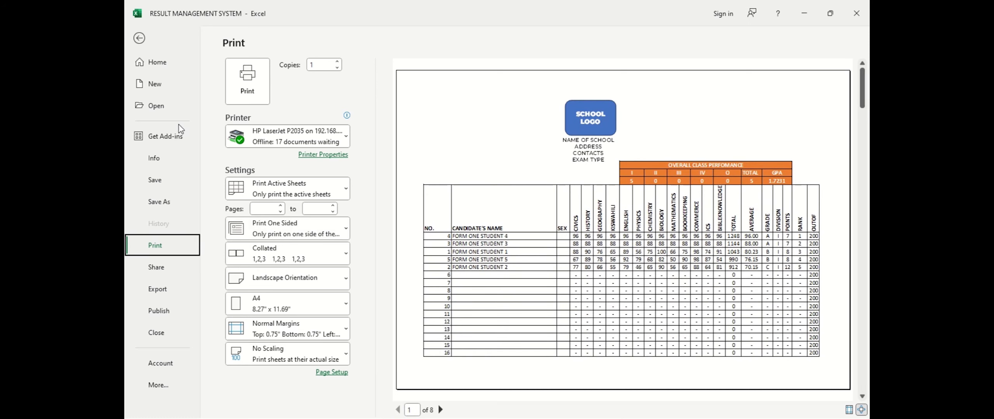
click(140, 39)
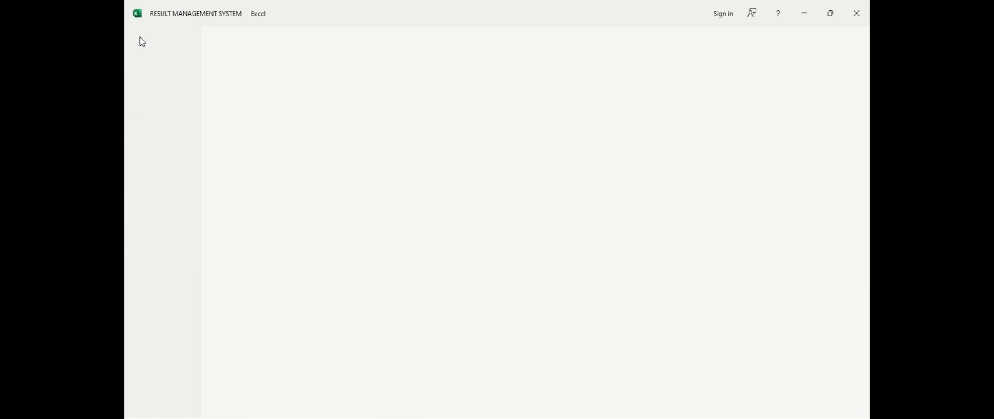
Step: Leave the mark sheet for the Form One Term I scores menu and go back to the workbook's home screen
click(608, 208)
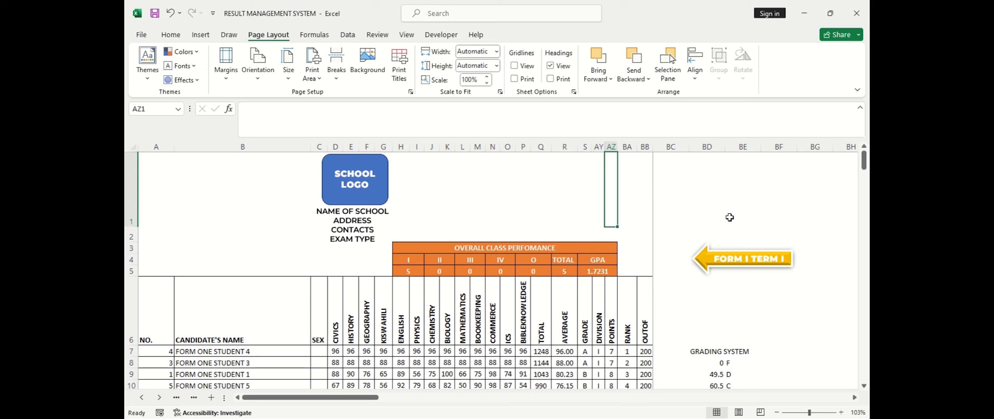
click(734, 268)
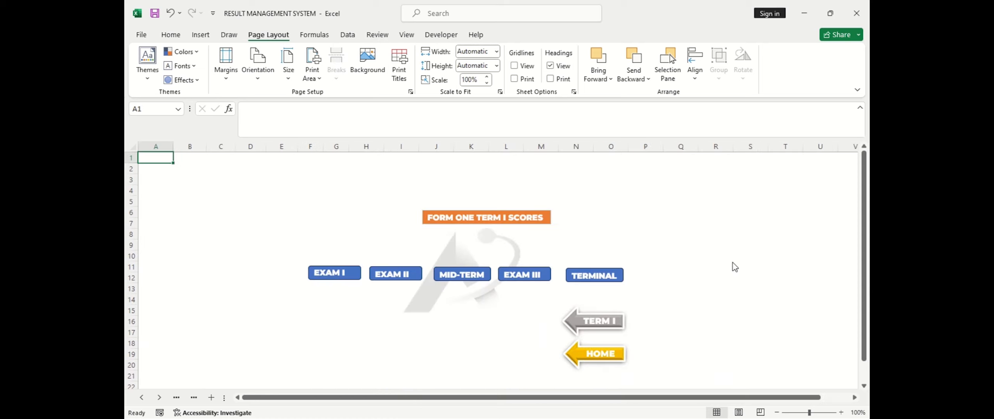
click(577, 359)
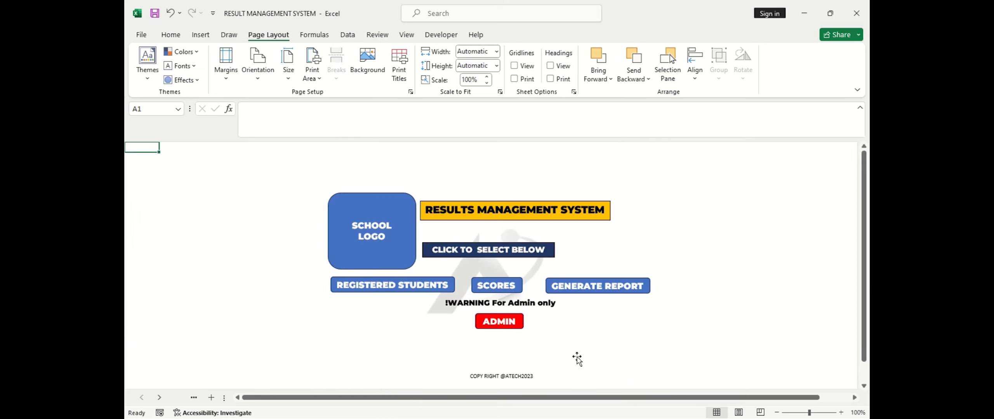